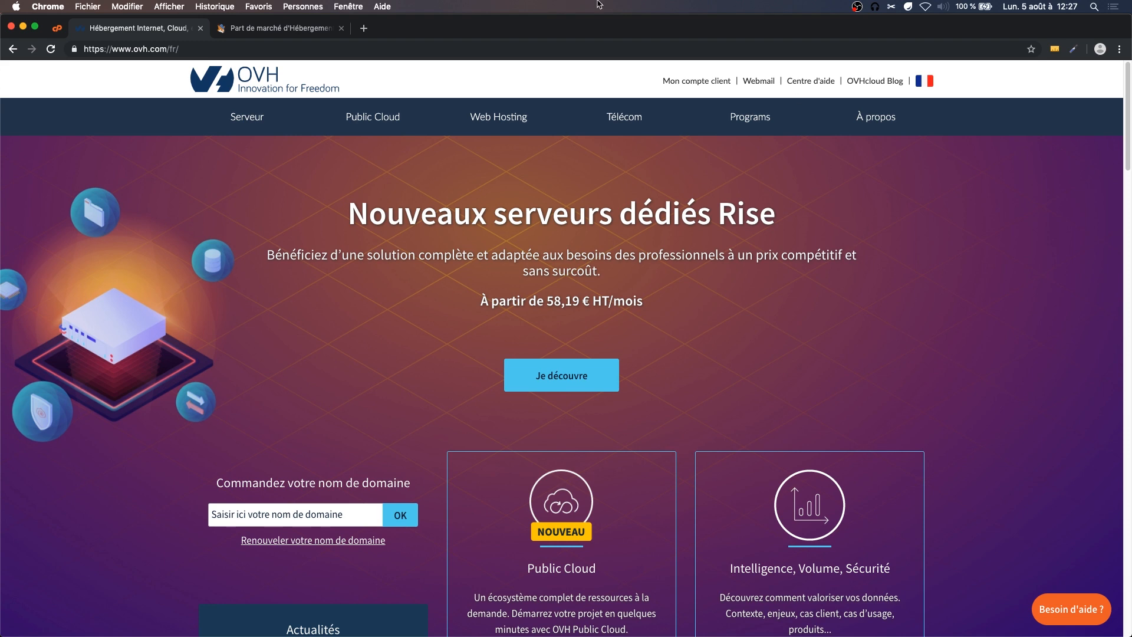
# Look at the HostAdvice page on 2019 worldwide web hosting market share and close it.
pyautogui.click(259, 28)
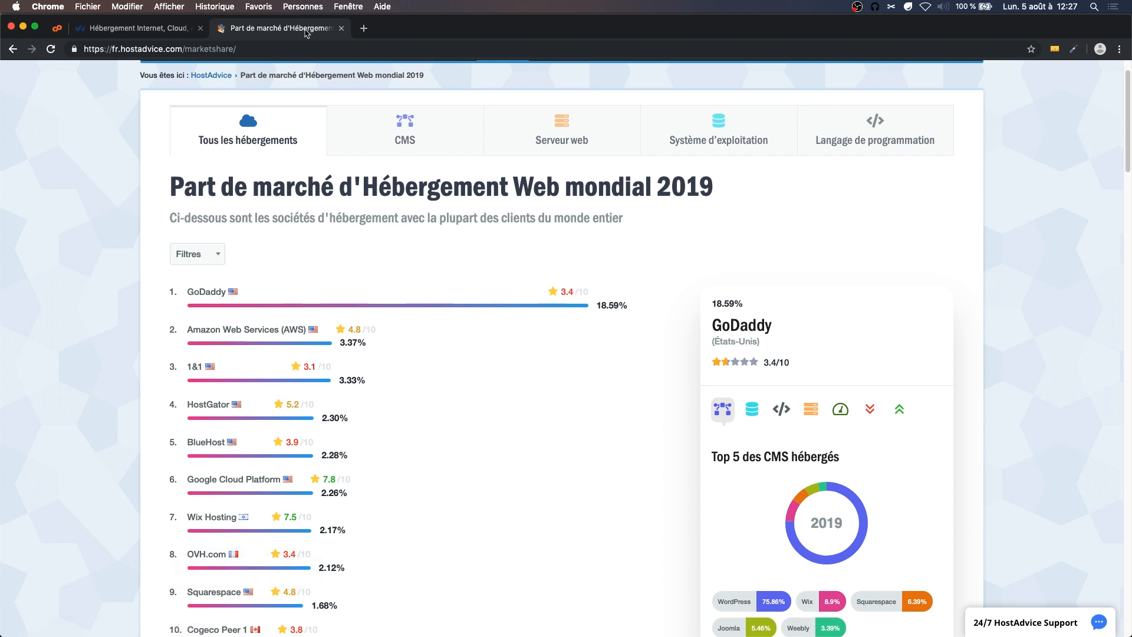
pyautogui.click(341, 29)
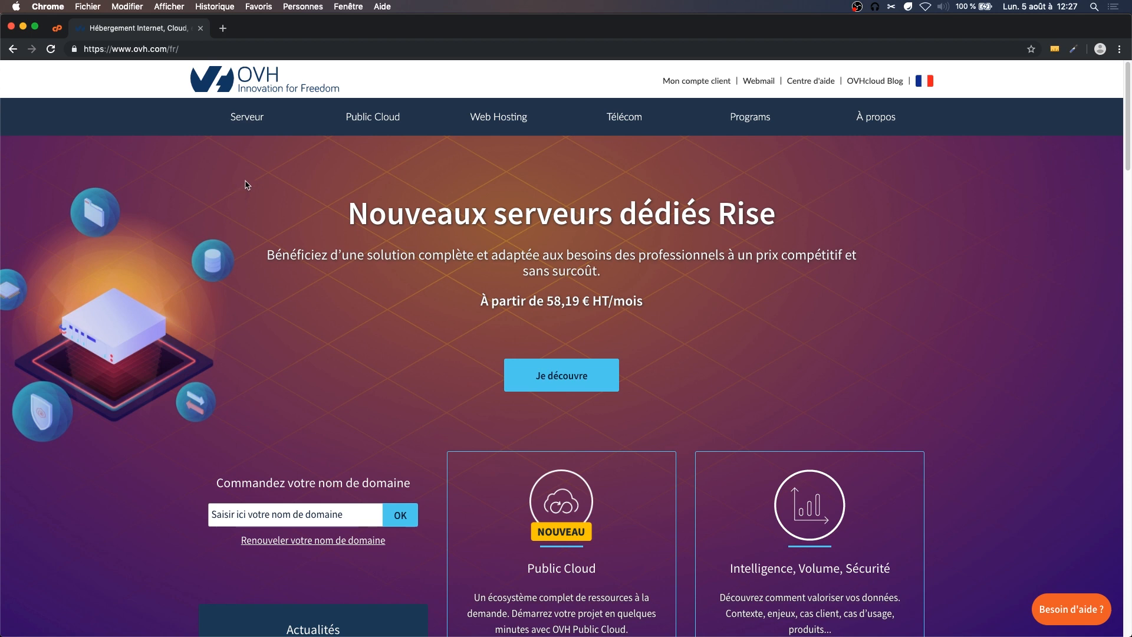
# Open OVH's Hébergement web et sites page and look over the hosting plans and their annual subscription prices.
pyautogui.moveTo(345, 132)
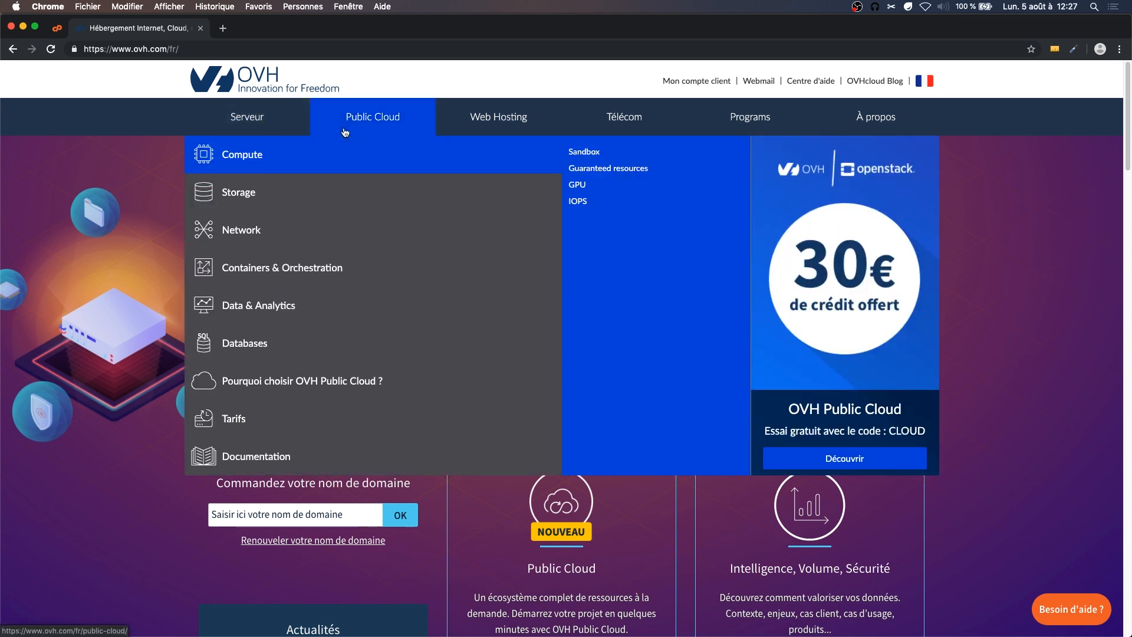
pyautogui.moveTo(489, 121)
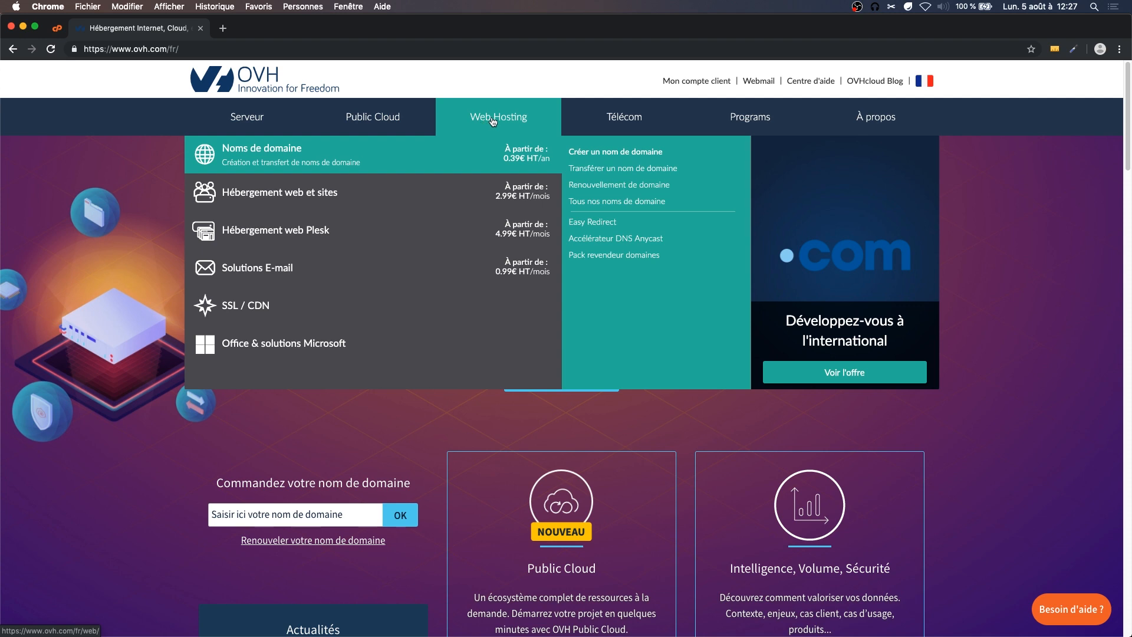
pyautogui.moveTo(288, 186)
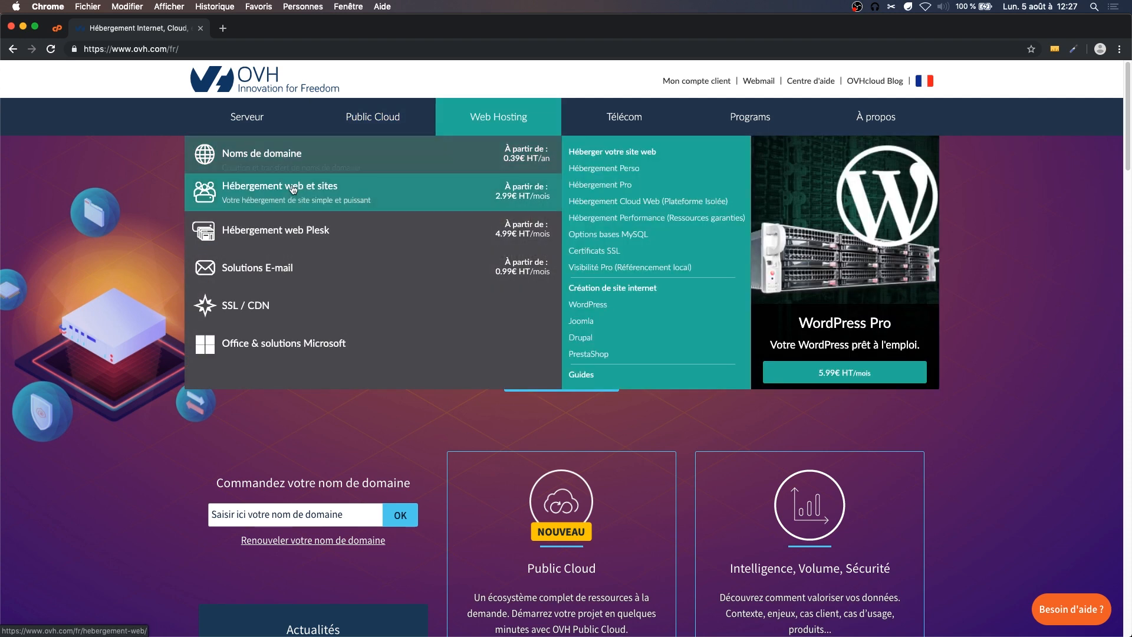
pyautogui.click(288, 185)
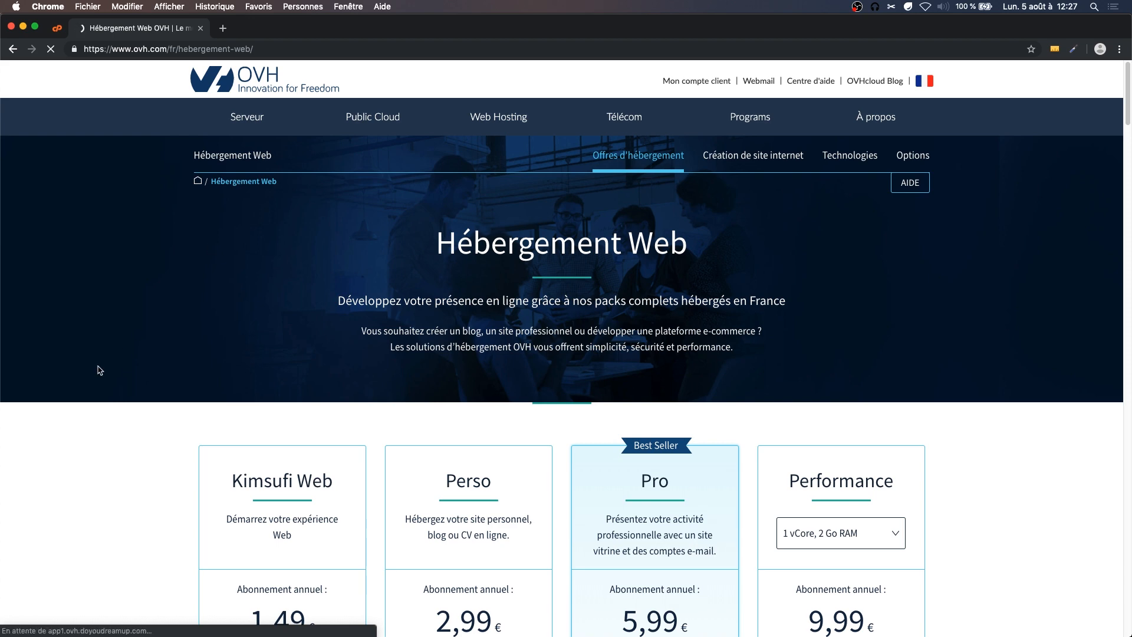
pyautogui.scroll(-2, 97, 369)
pyautogui.scroll(-3, 98, 370)
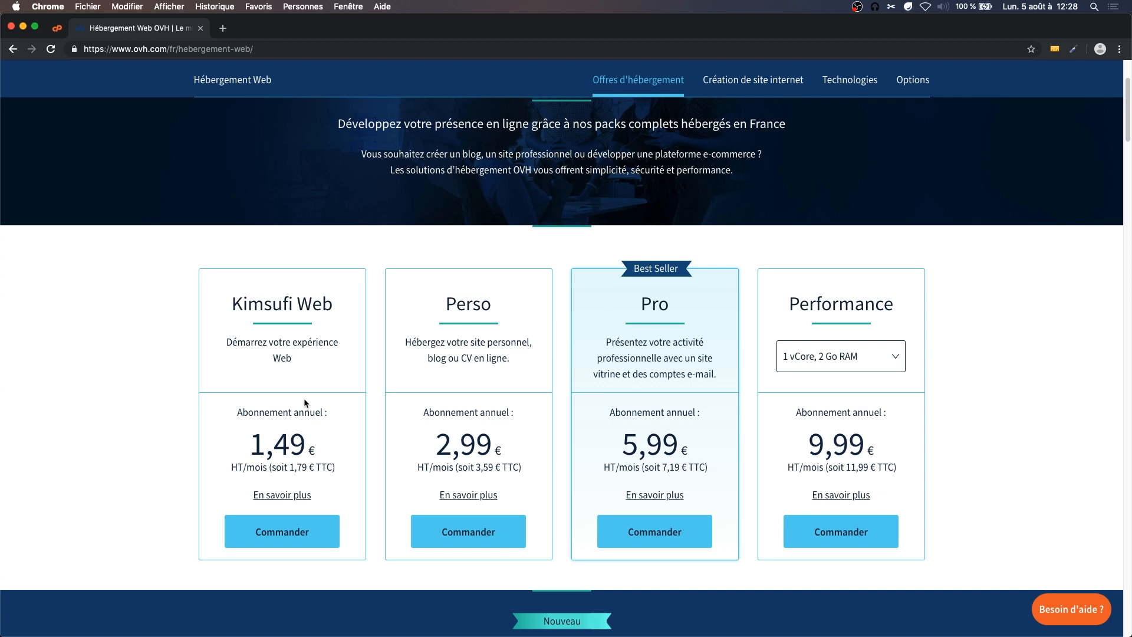
# Read the details of the Kimsufi Web plan and return to the OVH hosting plans.
pyautogui.click(285, 500)
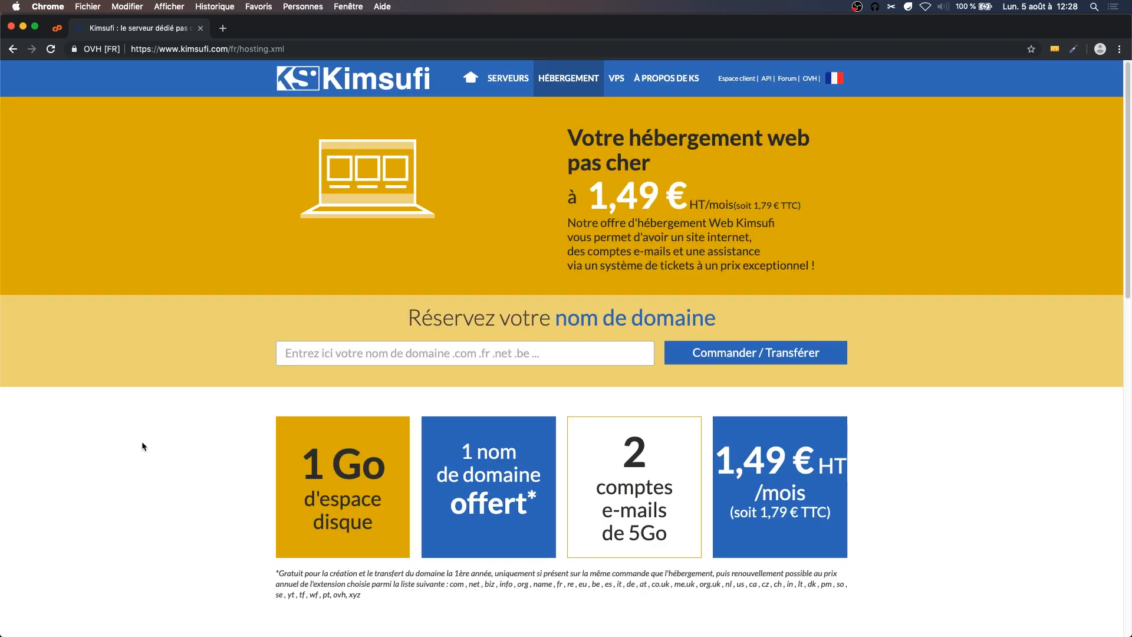
pyautogui.scroll(-1, 142, 446)
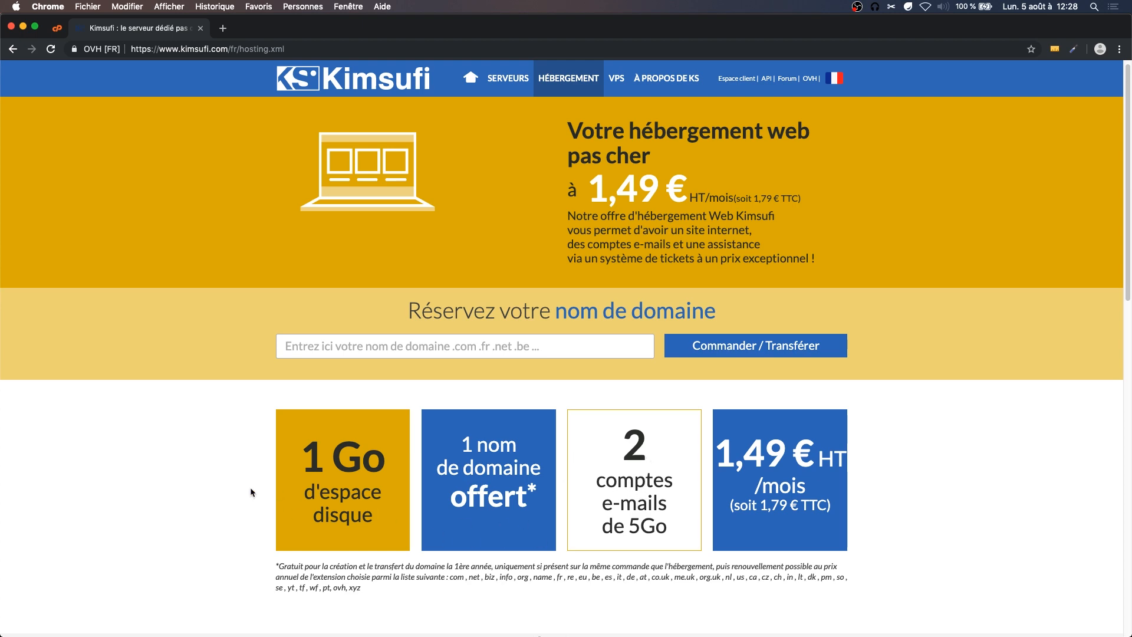
pyautogui.scroll(-1, 165, 461)
pyautogui.scroll(-5, 165, 461)
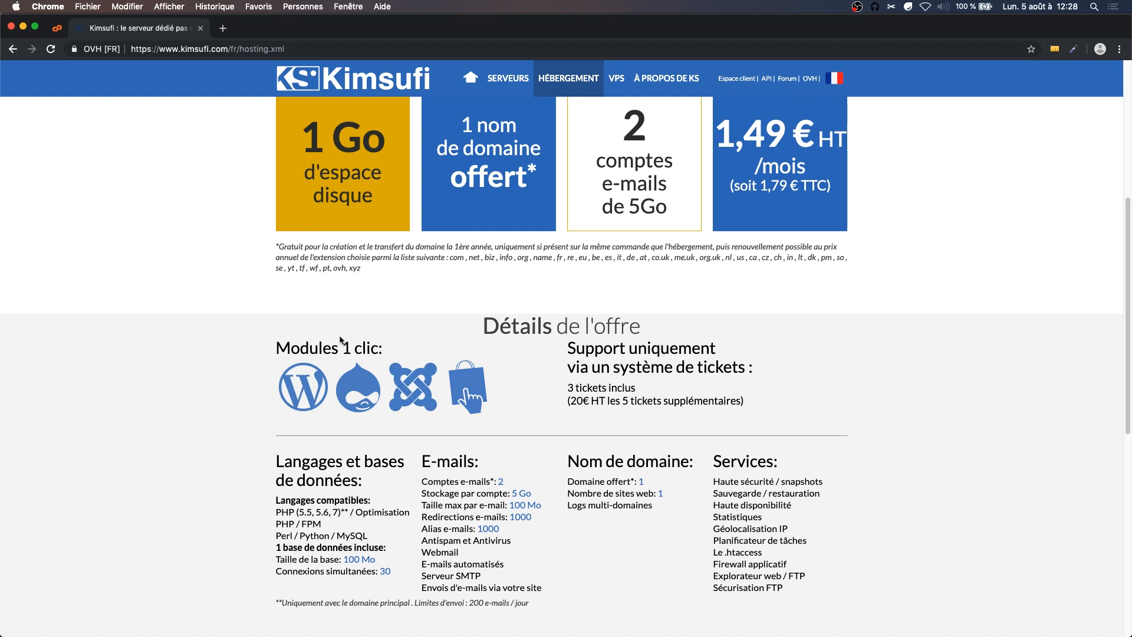
pyautogui.scroll(6, 355, 352)
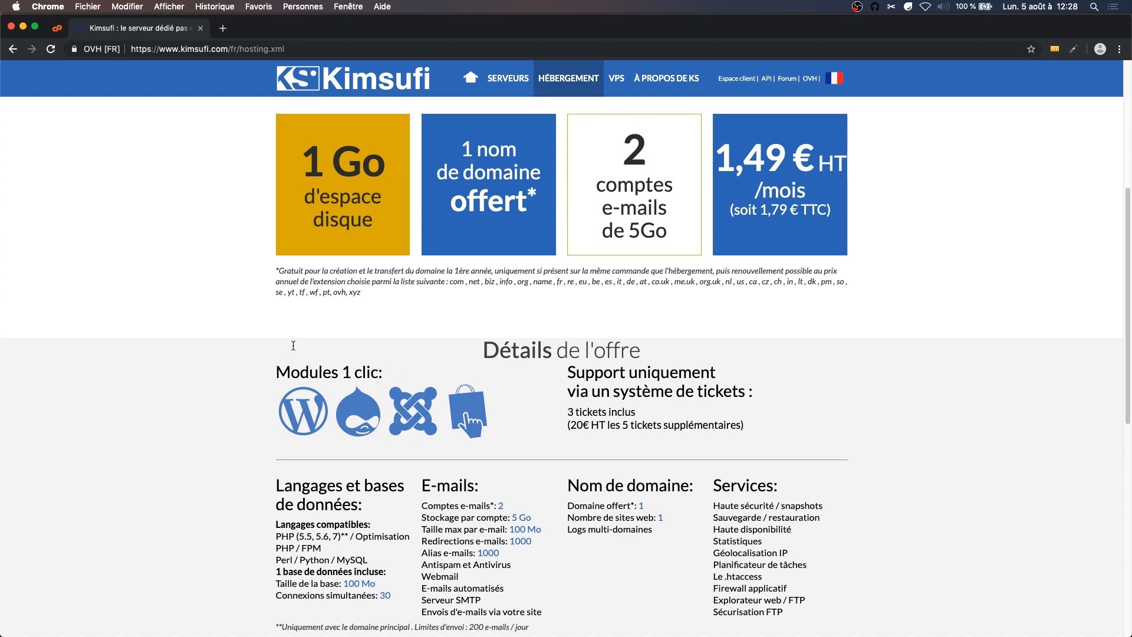
pyautogui.click(12, 49)
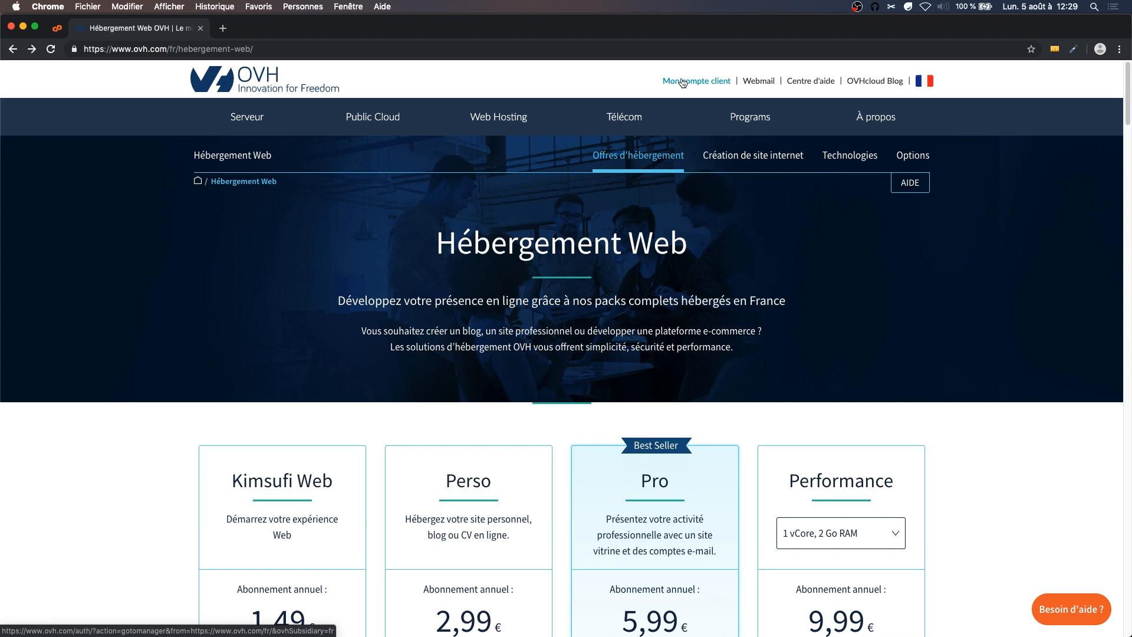
# Go to the customer account page, look through the OVH account creation form, and return to the sign-in page.
pyautogui.click(682, 82)
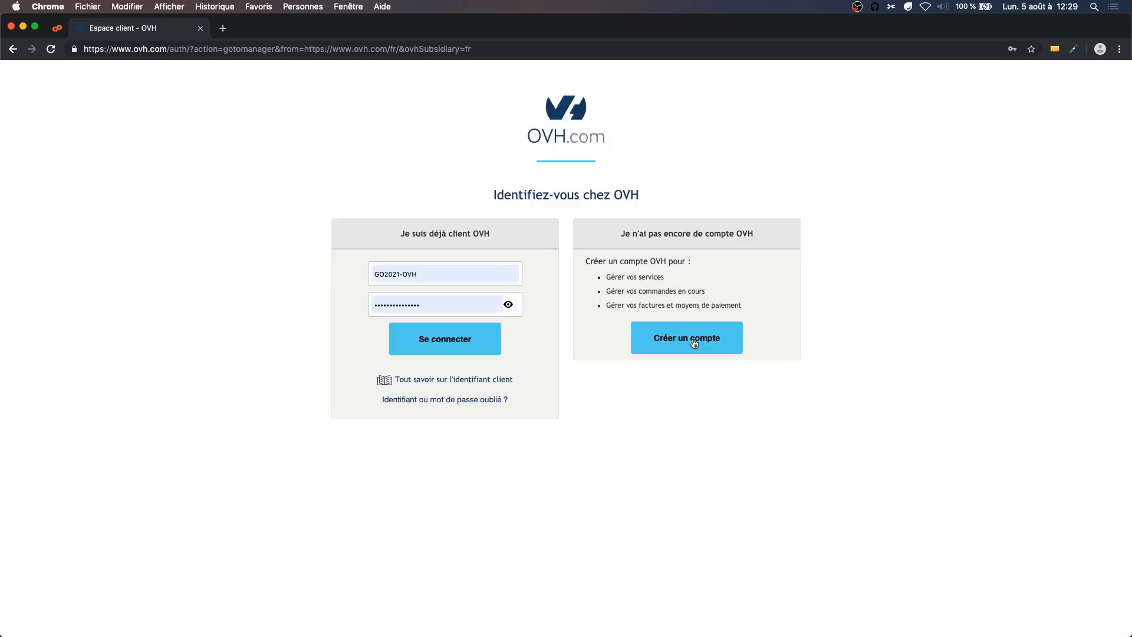
pyautogui.click(694, 343)
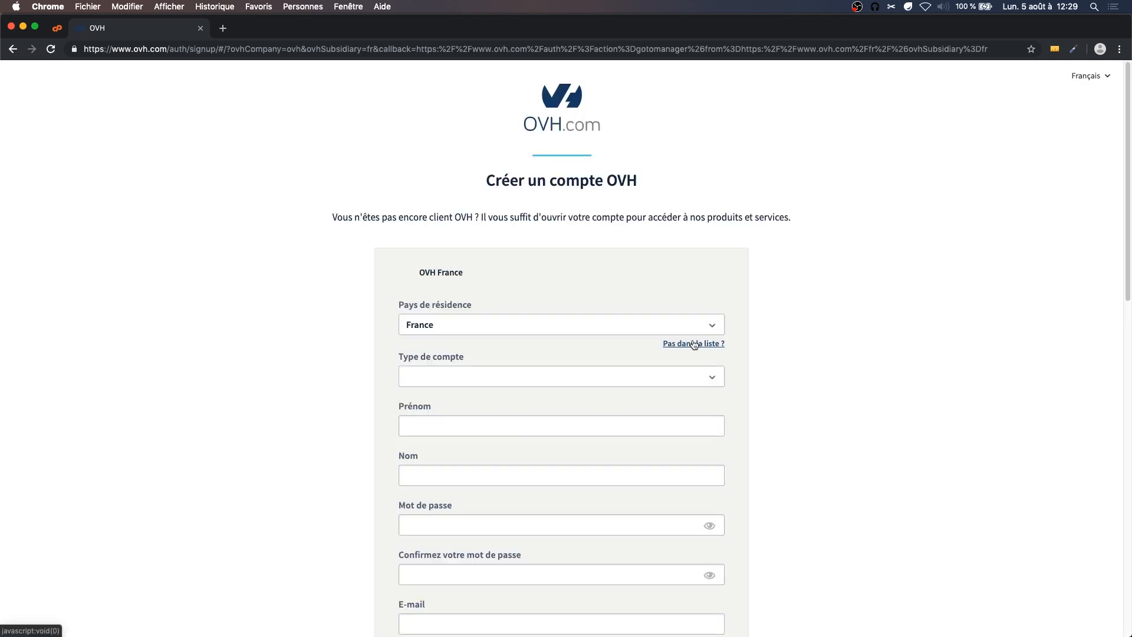
pyautogui.scroll(-1, 726, 346)
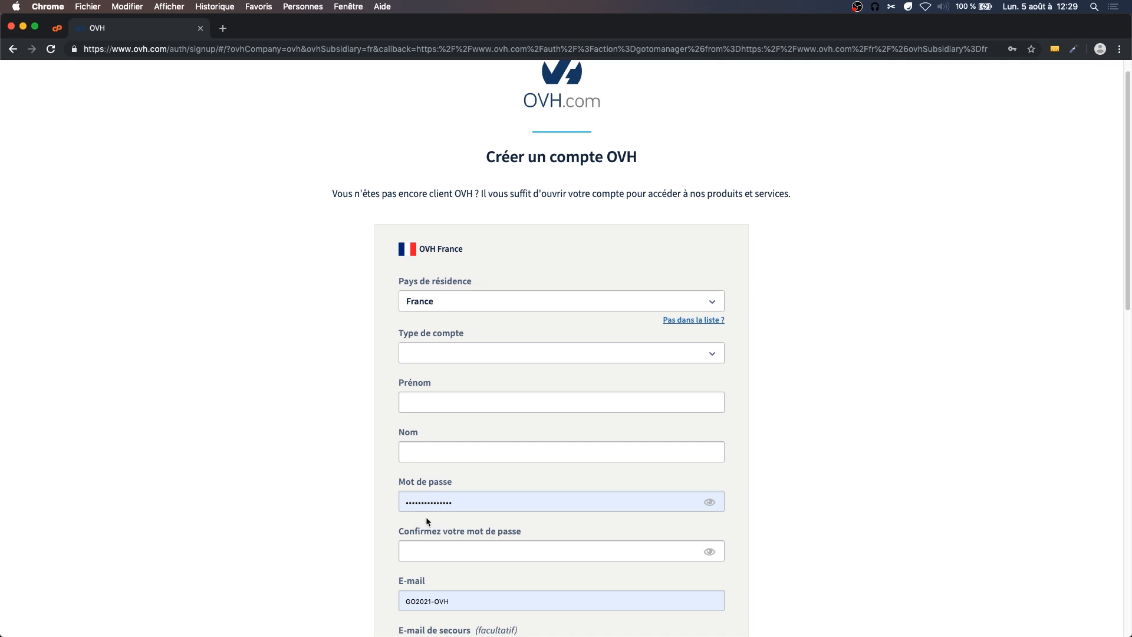
pyautogui.scroll(-5, 408, 529)
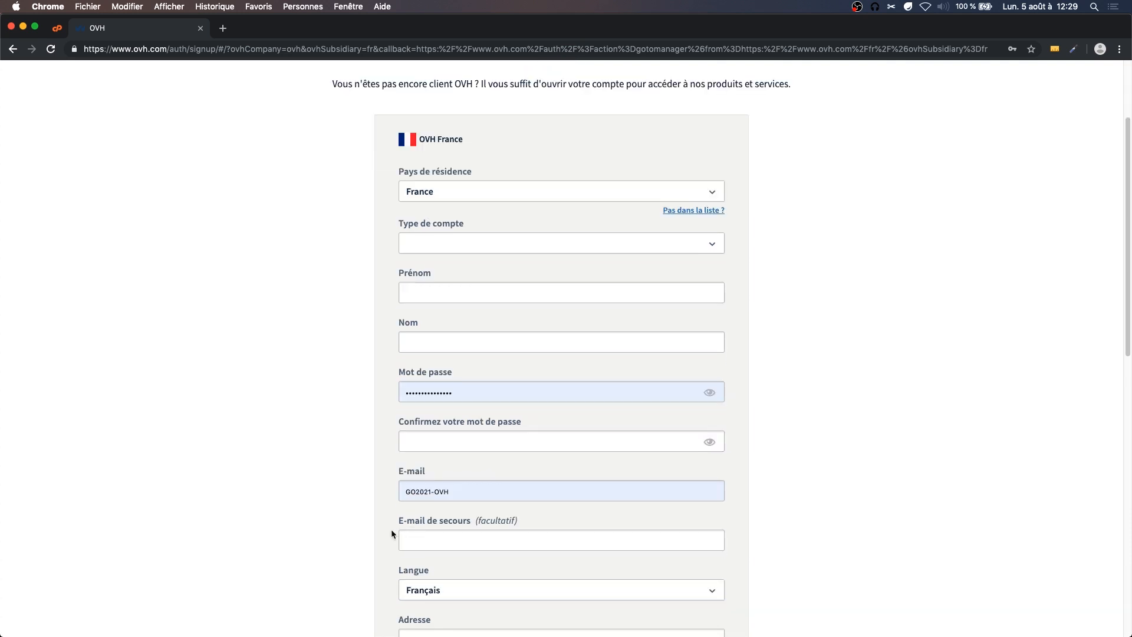
pyautogui.scroll(6, 359, 447)
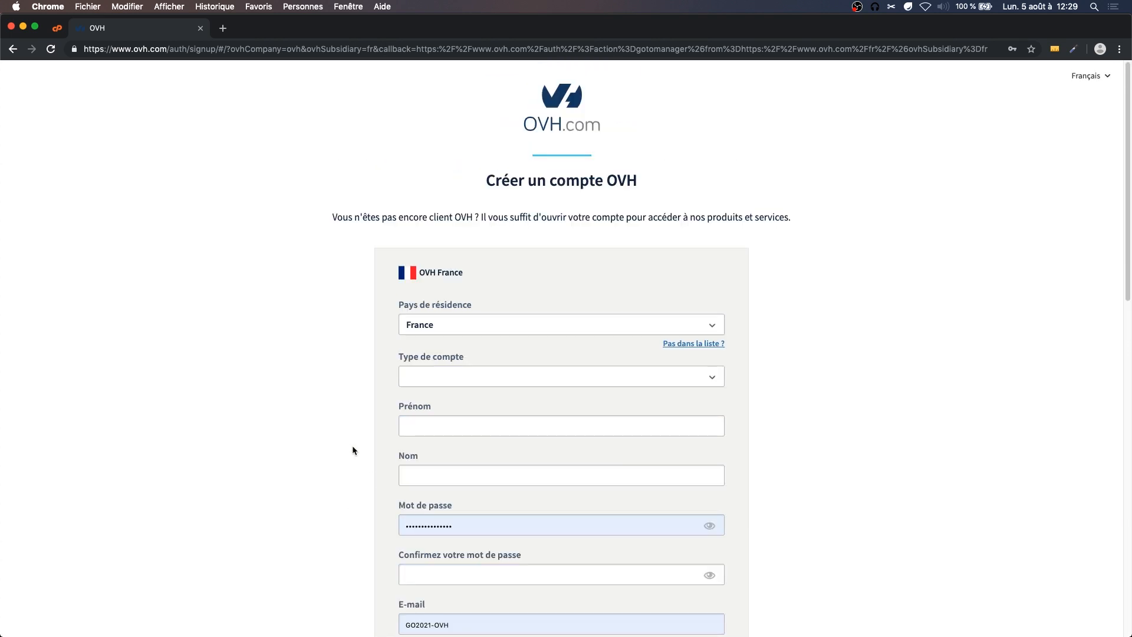
pyautogui.scroll(-2, 353, 446)
pyautogui.scroll(2, 352, 446)
pyautogui.click(14, 51)
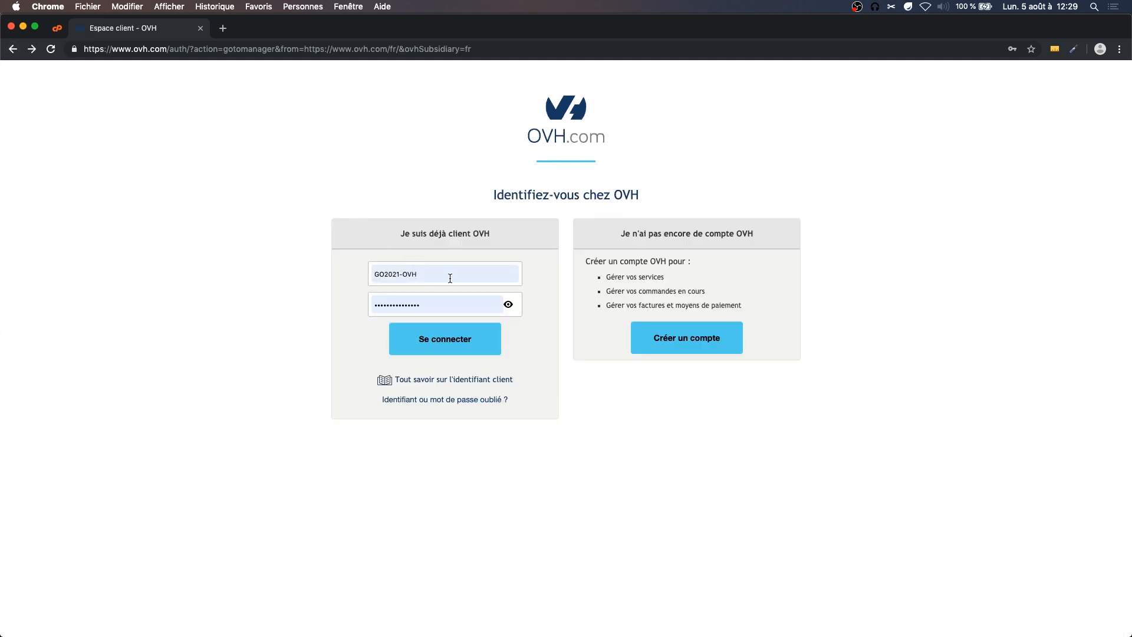
# Sign in to the existing OVH customer account.
pyautogui.click(450, 278)
pyautogui.click(454, 334)
pyautogui.click(445, 343)
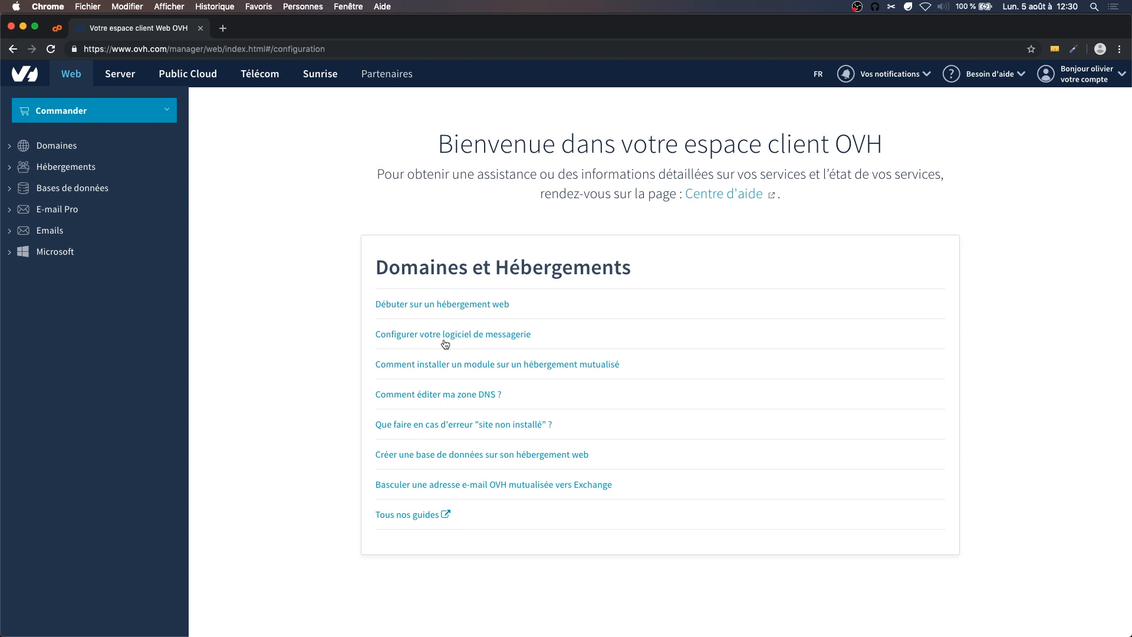
# Start a new hosting order from the customer area, choosing the Kimsufi Web plan.
pyautogui.click(62, 110)
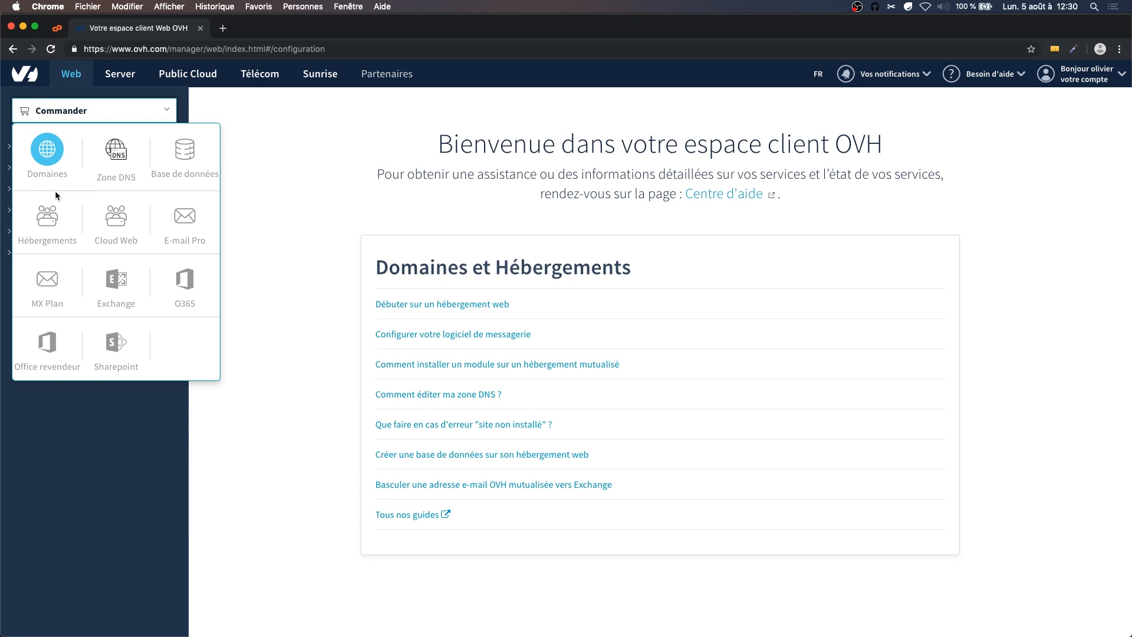
pyautogui.click(52, 217)
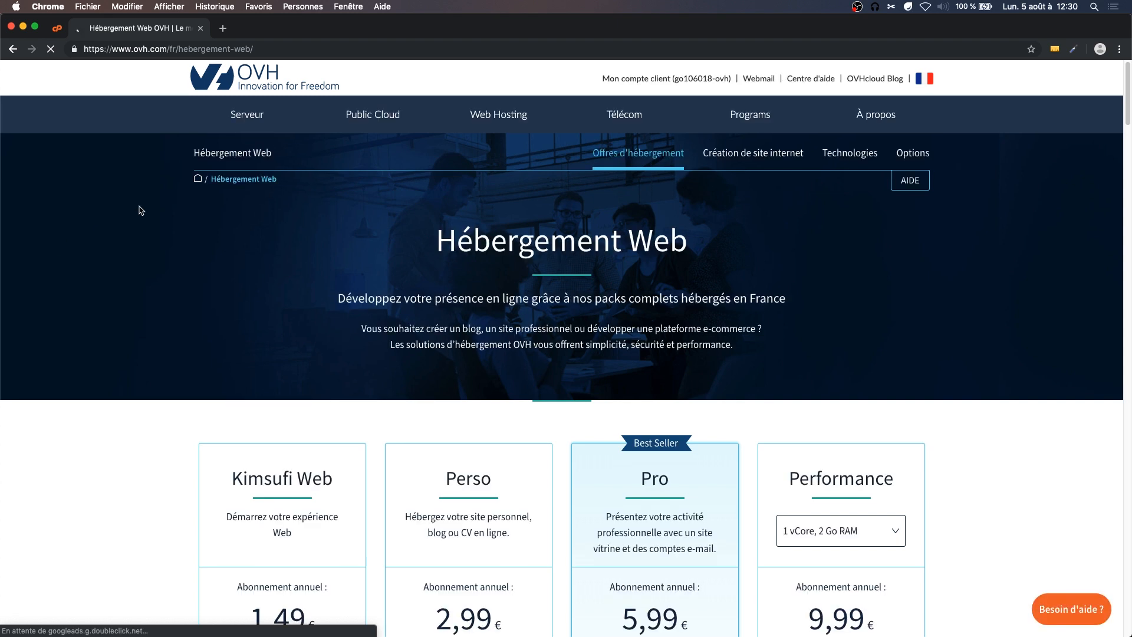
pyautogui.scroll(-3, 142, 211)
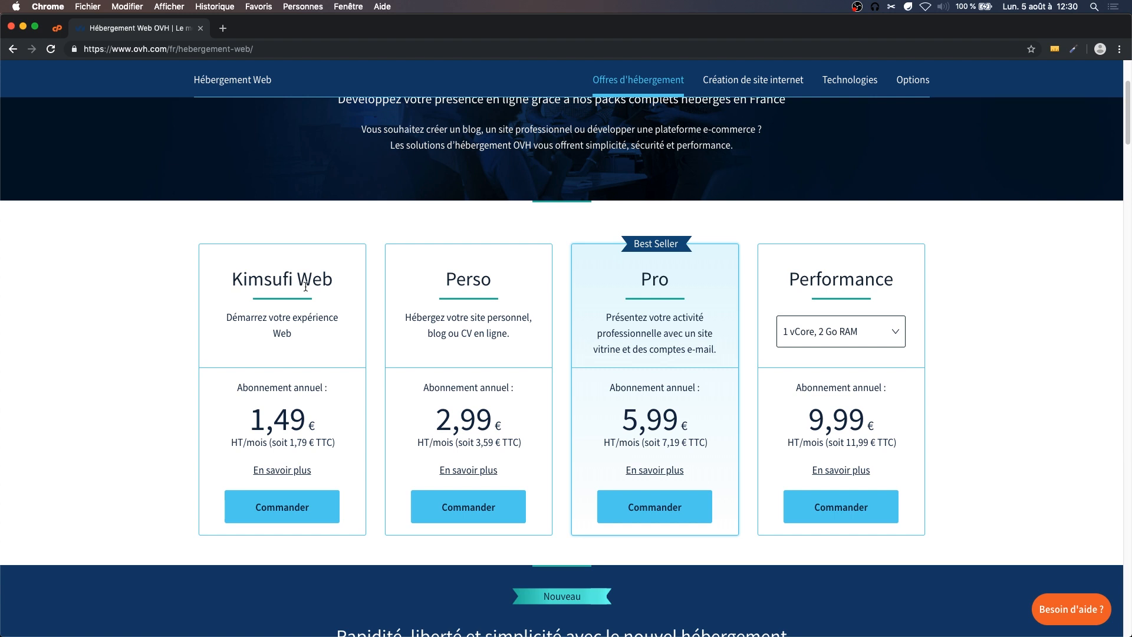
pyautogui.click(289, 504)
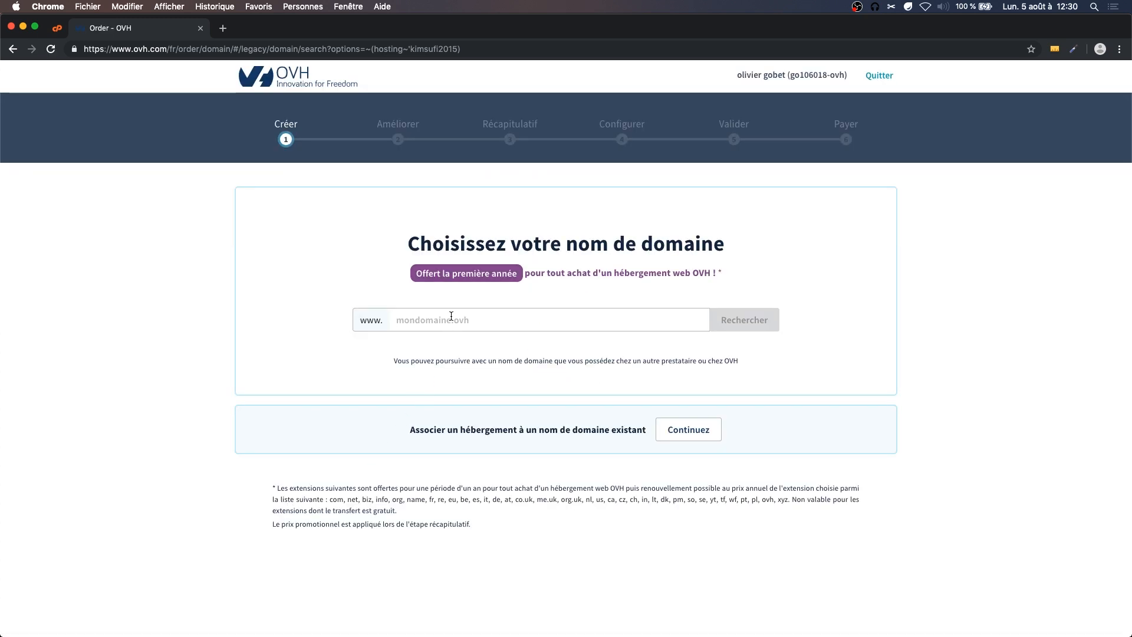
# Search for the domain apprendre-wp.fr, add it to the order, and continue to the domain options.
pyautogui.click(451, 316)
pyautogui.write('appre')
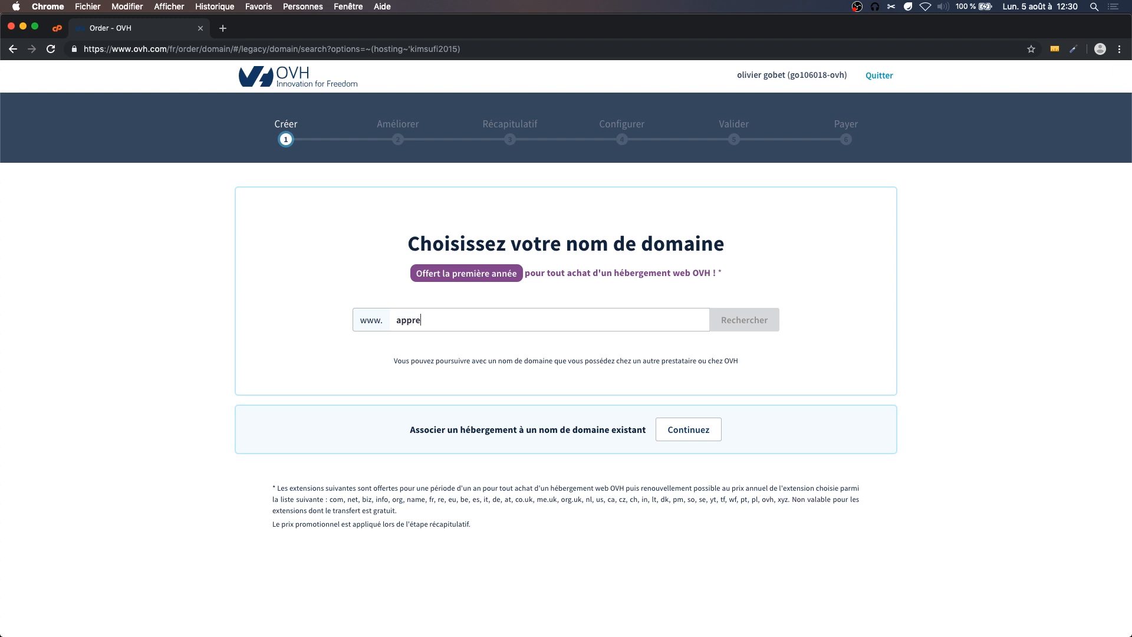
pyautogui.write('ndre-wp.fr')
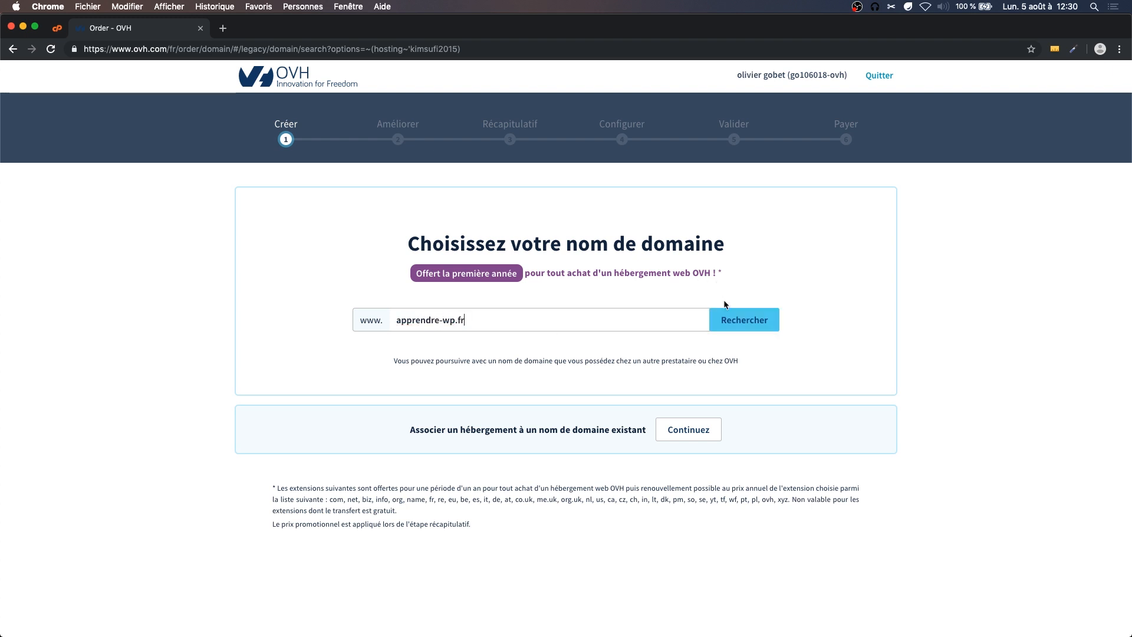
pyautogui.click(732, 319)
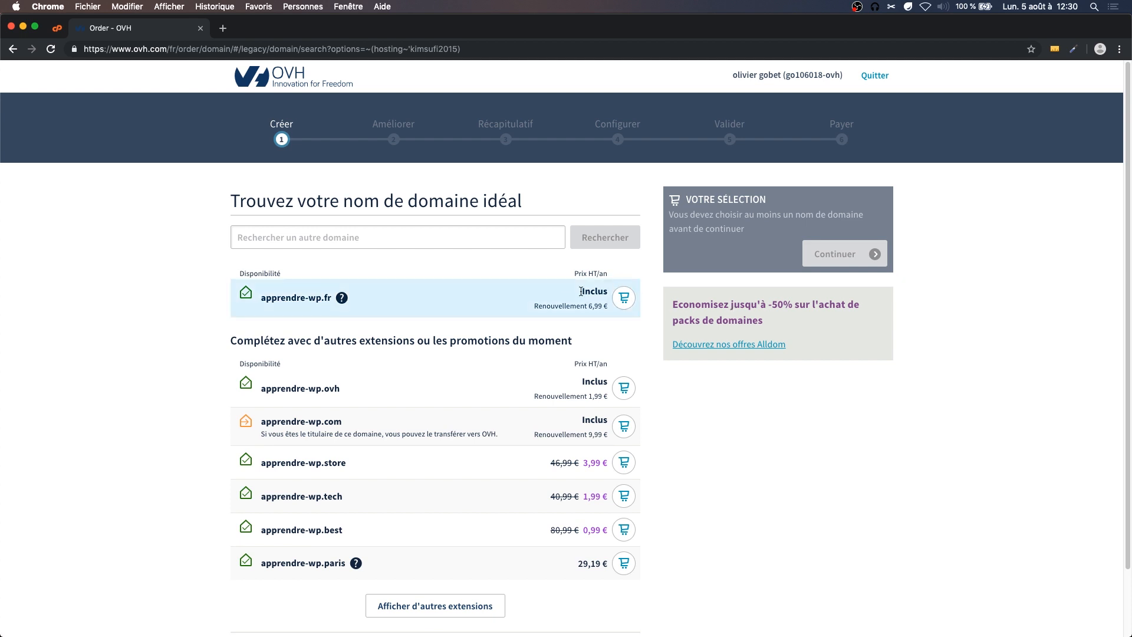
pyautogui.click(624, 298)
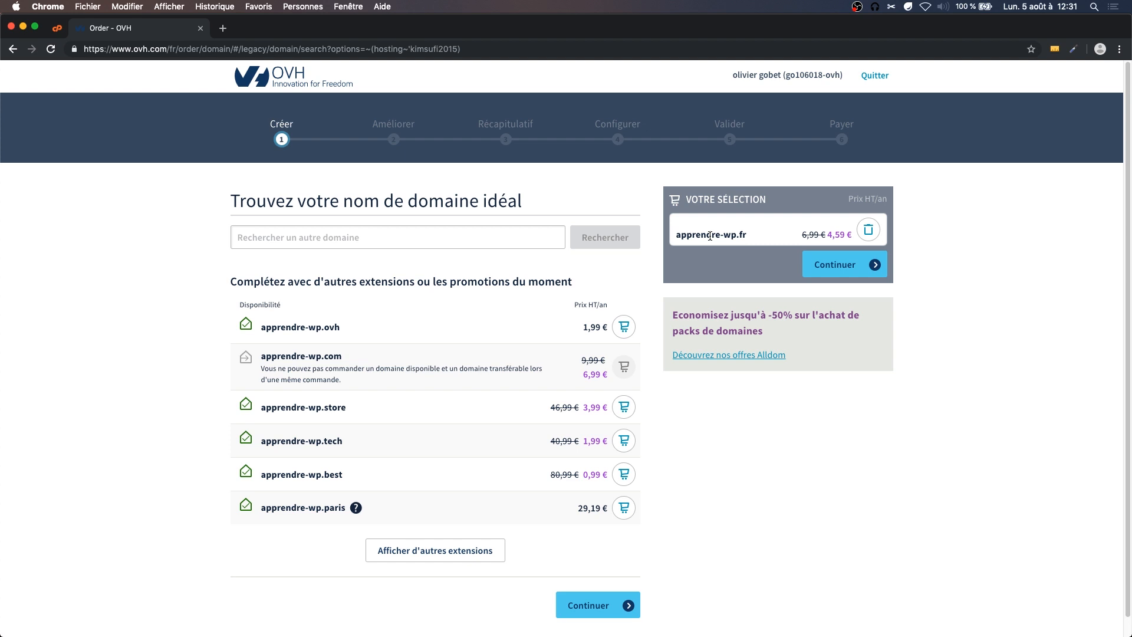
pyautogui.click(849, 265)
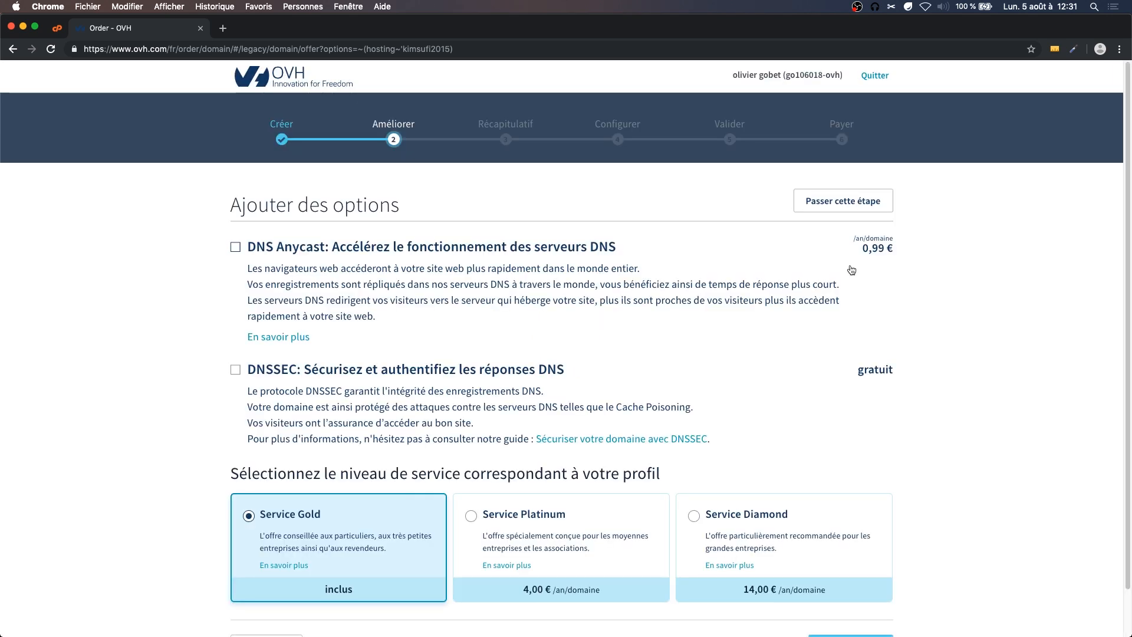
# Continue past the domain options without DNS Anycast or DNSSEC, keeping the Service Gold level.
pyautogui.scroll(-1, 773, 269)
pyautogui.scroll(-2, 773, 270)
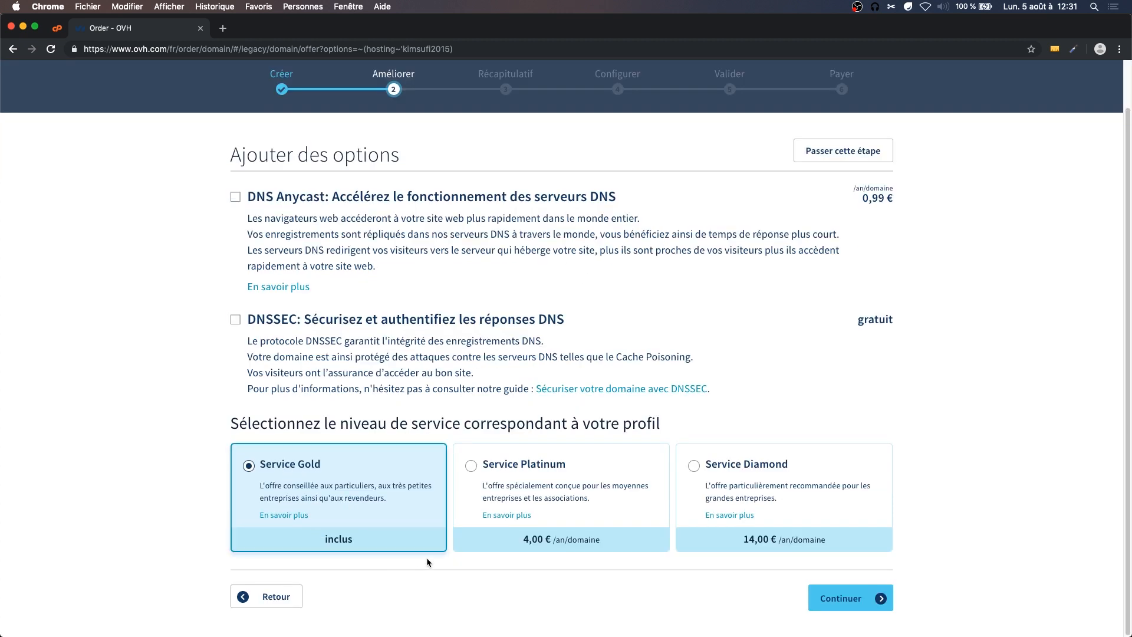
pyautogui.click(844, 598)
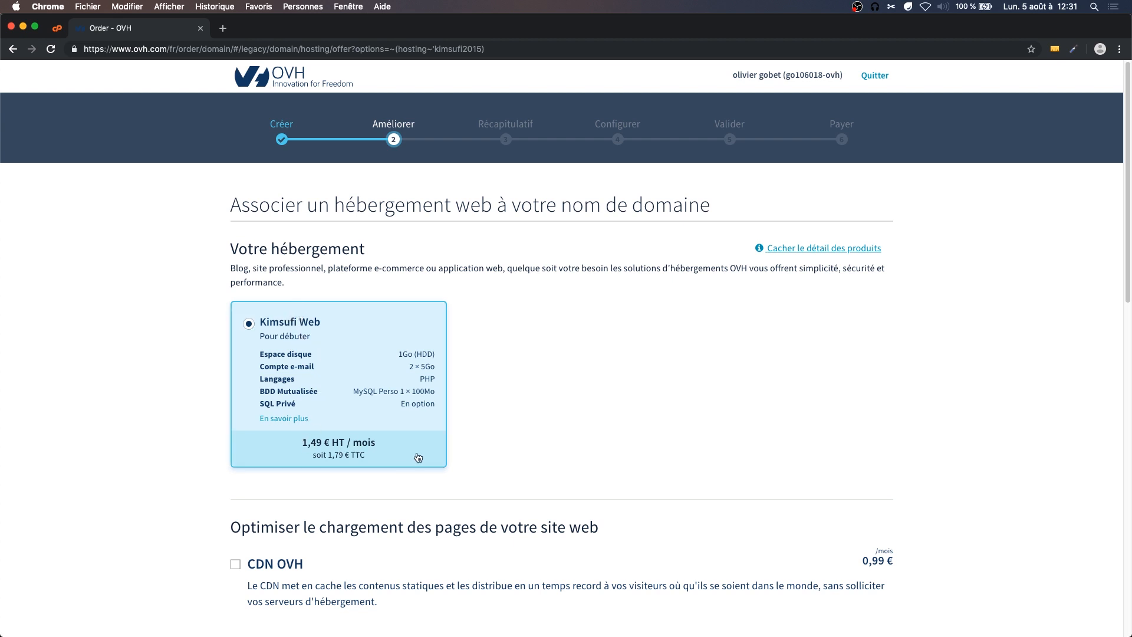
# Select WordPress as the preinstalled module, keep the included DV Let's Encrypt certificate without CDN or Visibilité Pro, and continue to the order preview.
pyautogui.scroll(-5, 512, 458)
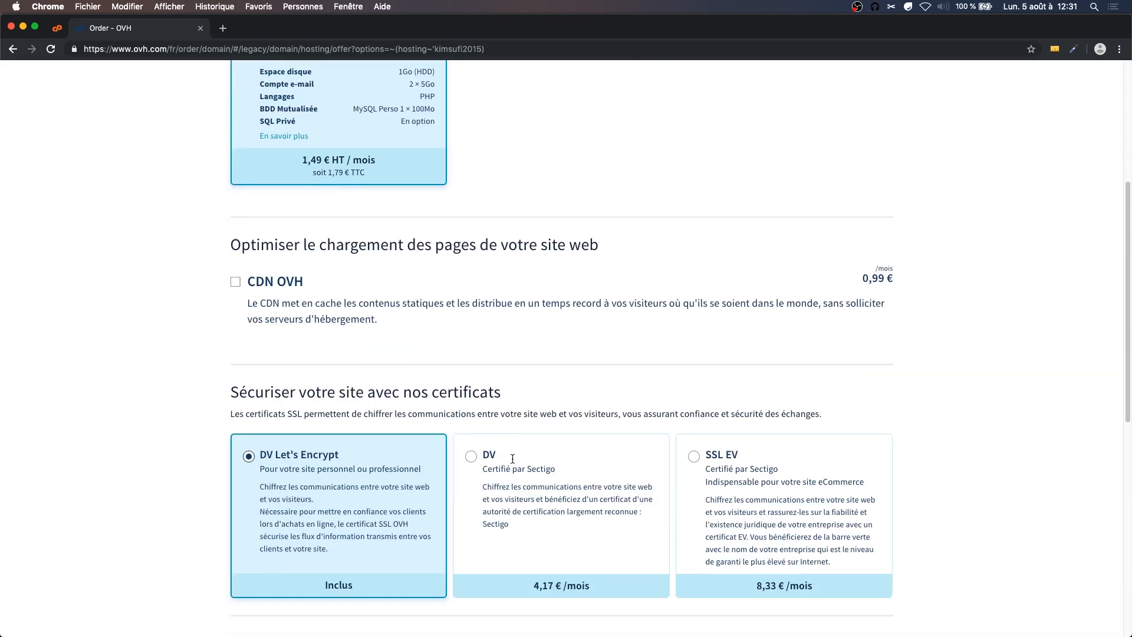
pyautogui.scroll(-2, 512, 457)
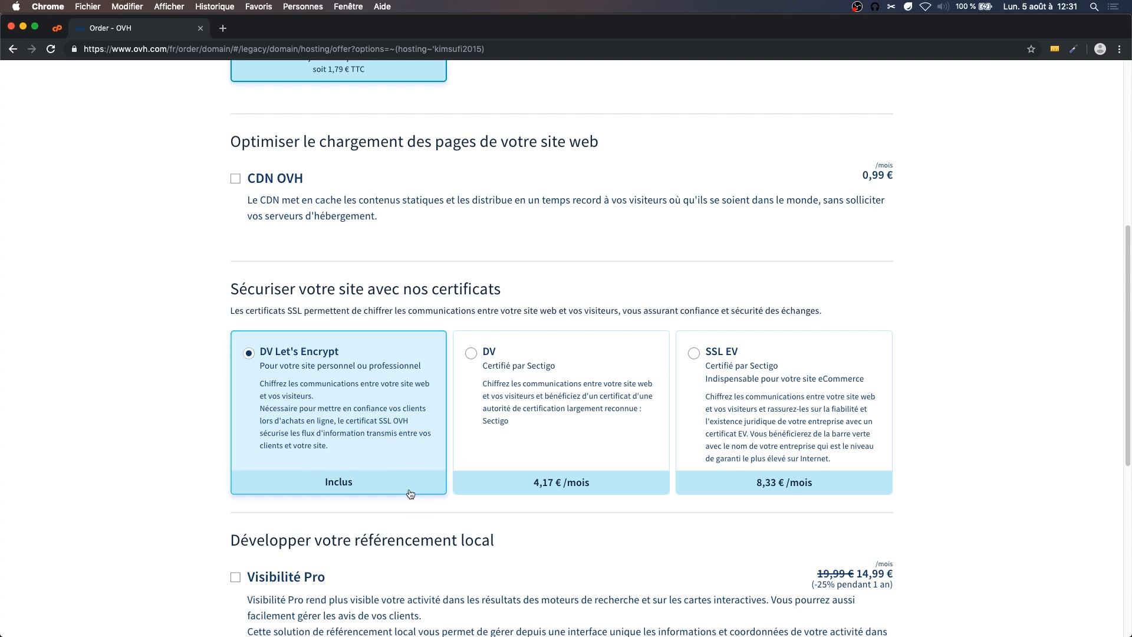
pyautogui.scroll(-5, 410, 494)
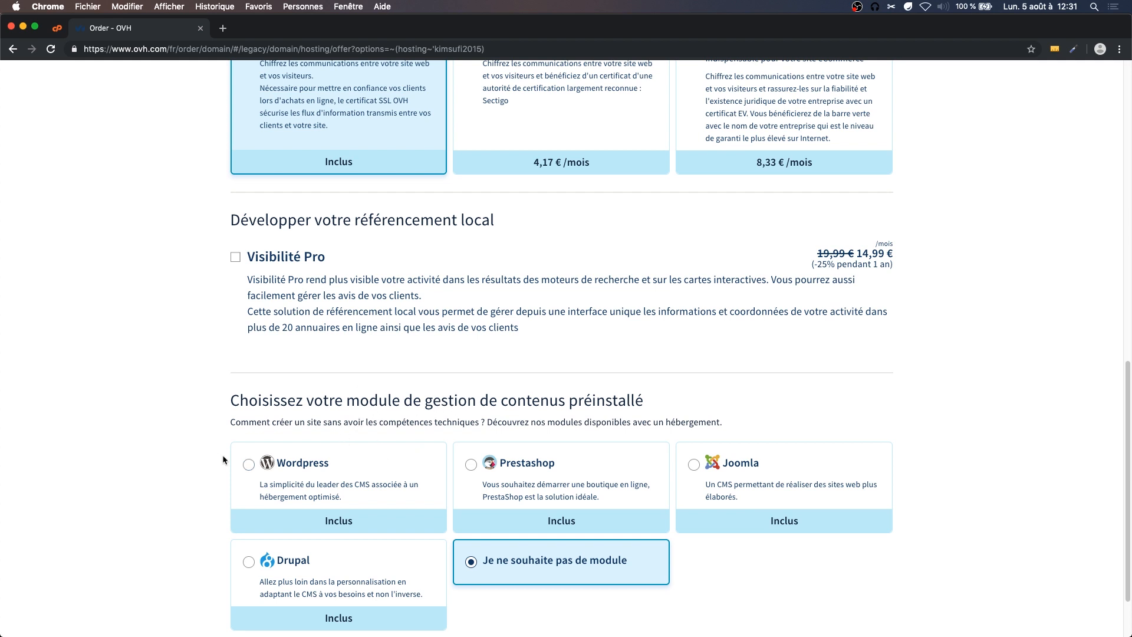
pyautogui.click(249, 465)
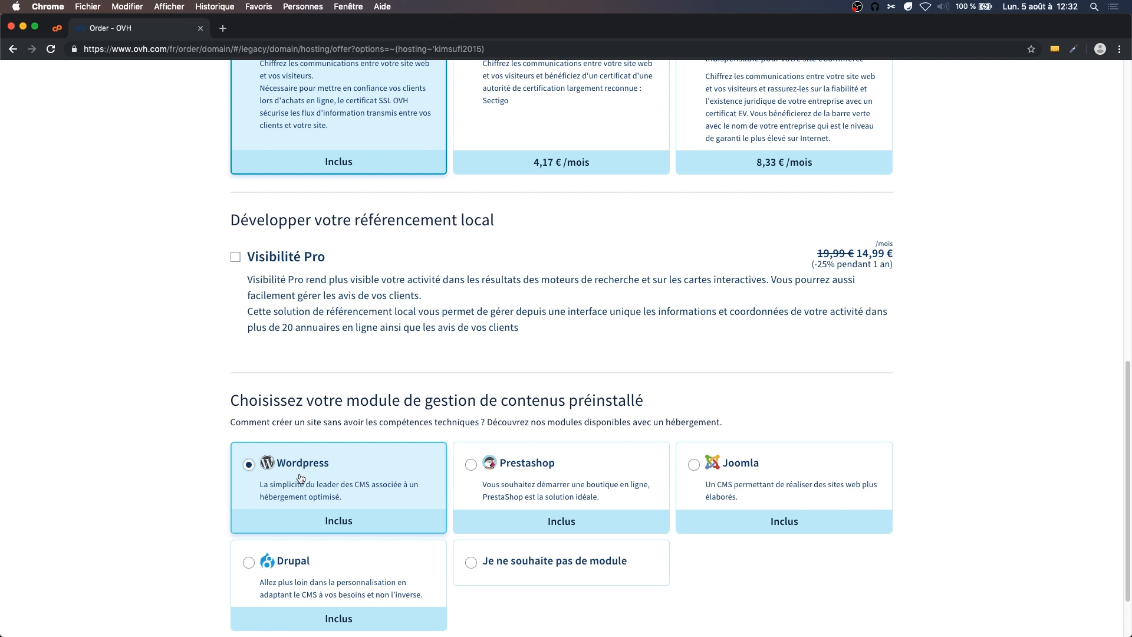
pyautogui.scroll(-3, 300, 478)
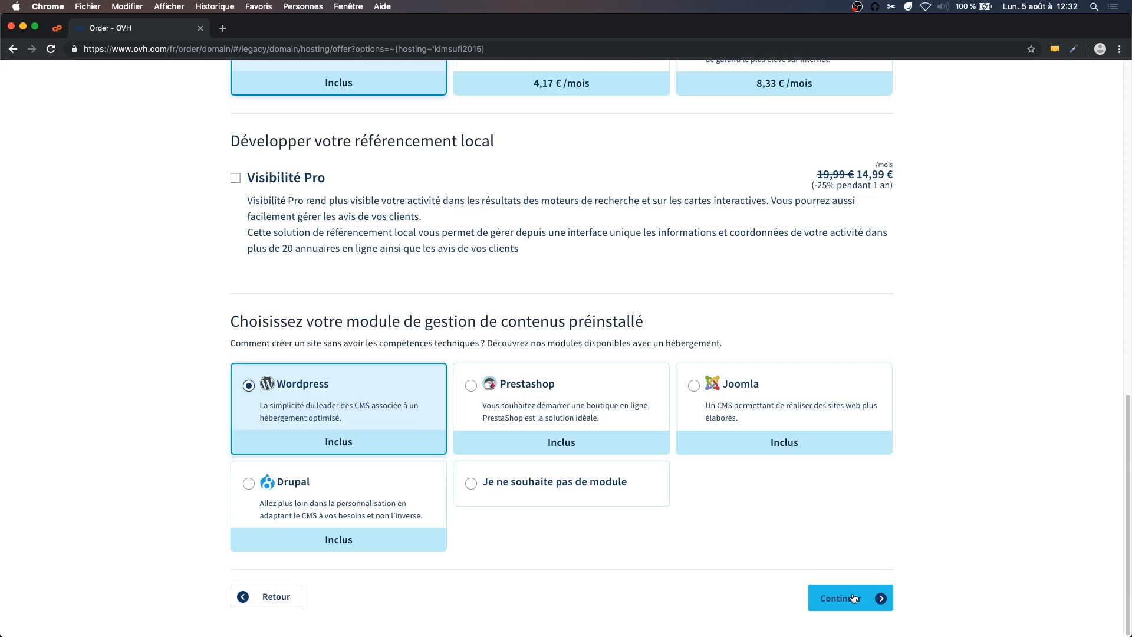
pyautogui.click(848, 598)
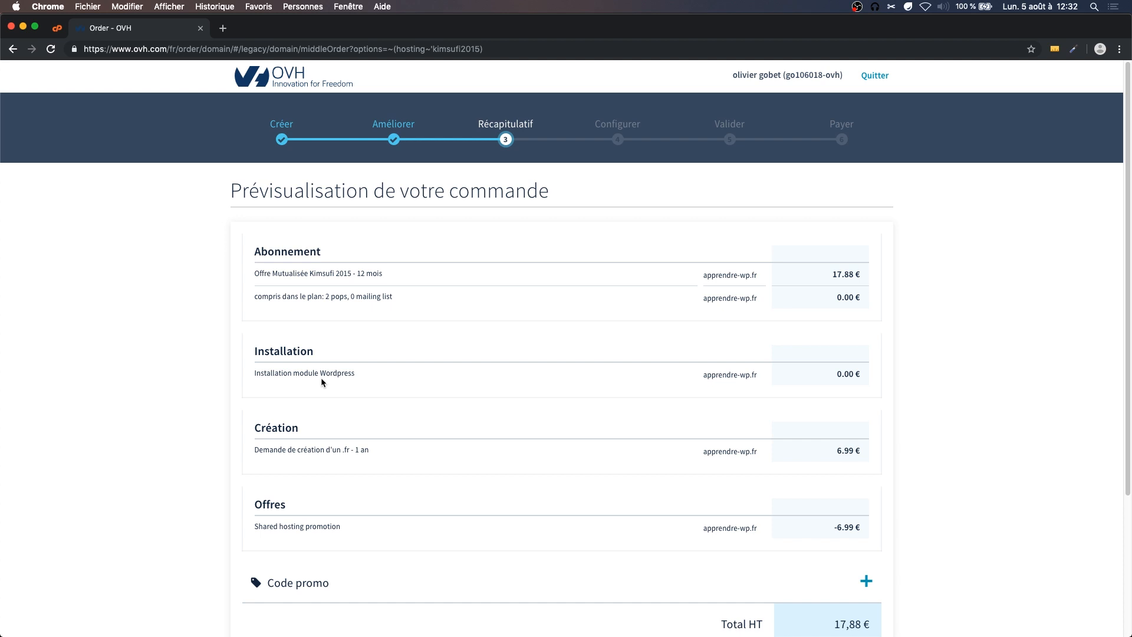
# Proceed past the order preview and the contact configuration, keeping the existing contacts and the default DNS server, to reach order validation.
pyautogui.scroll(-1, 321, 380)
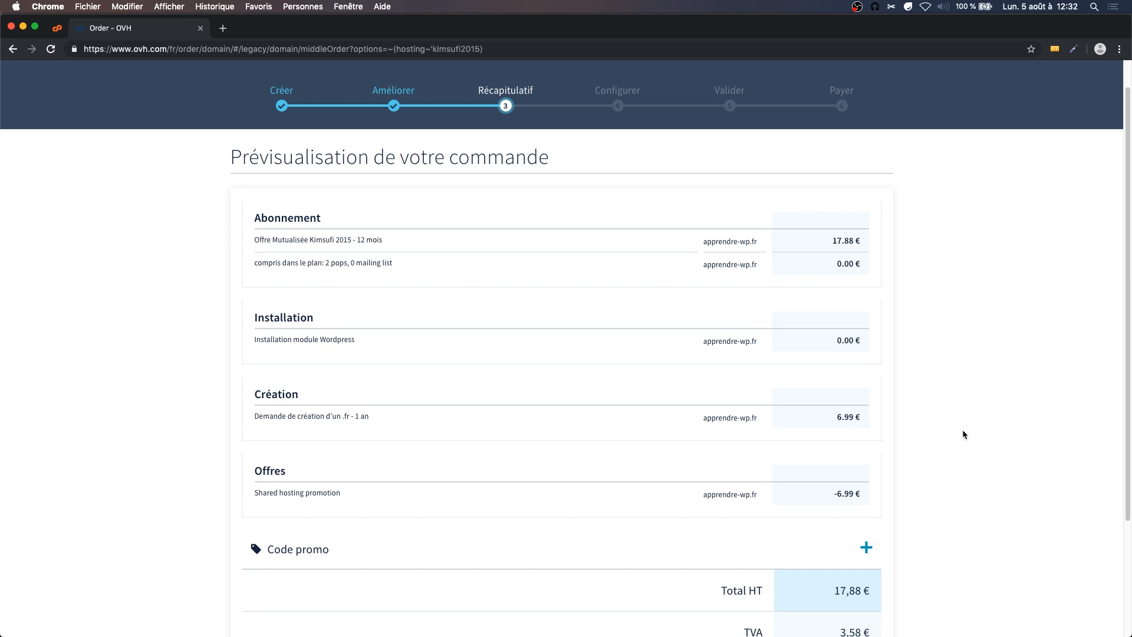
pyautogui.scroll(-5, 962, 430)
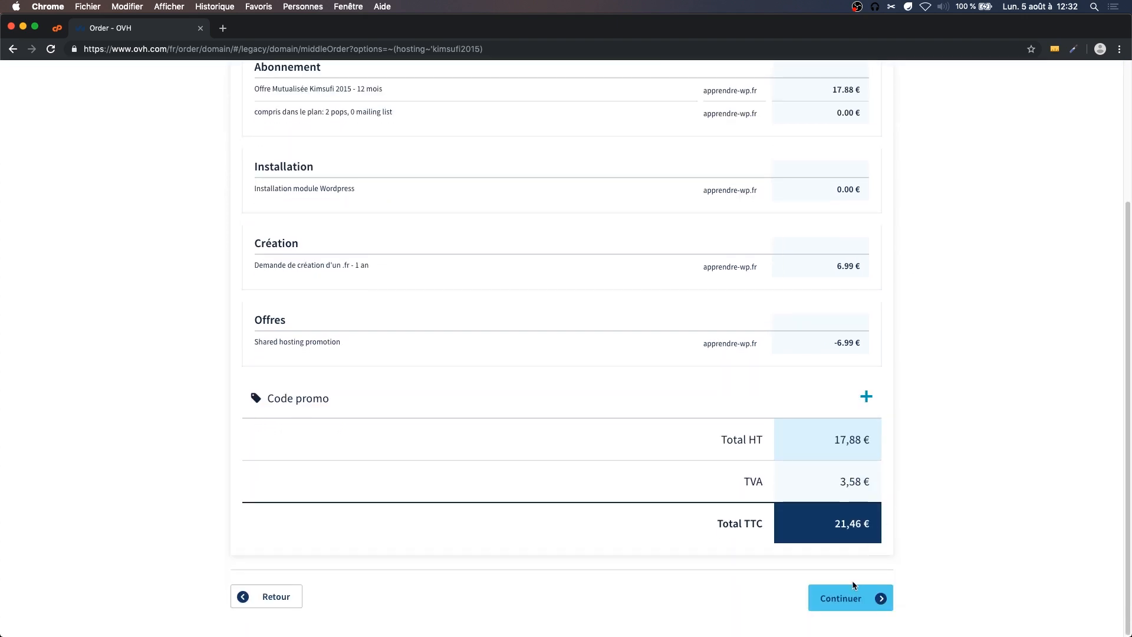
pyautogui.click(855, 592)
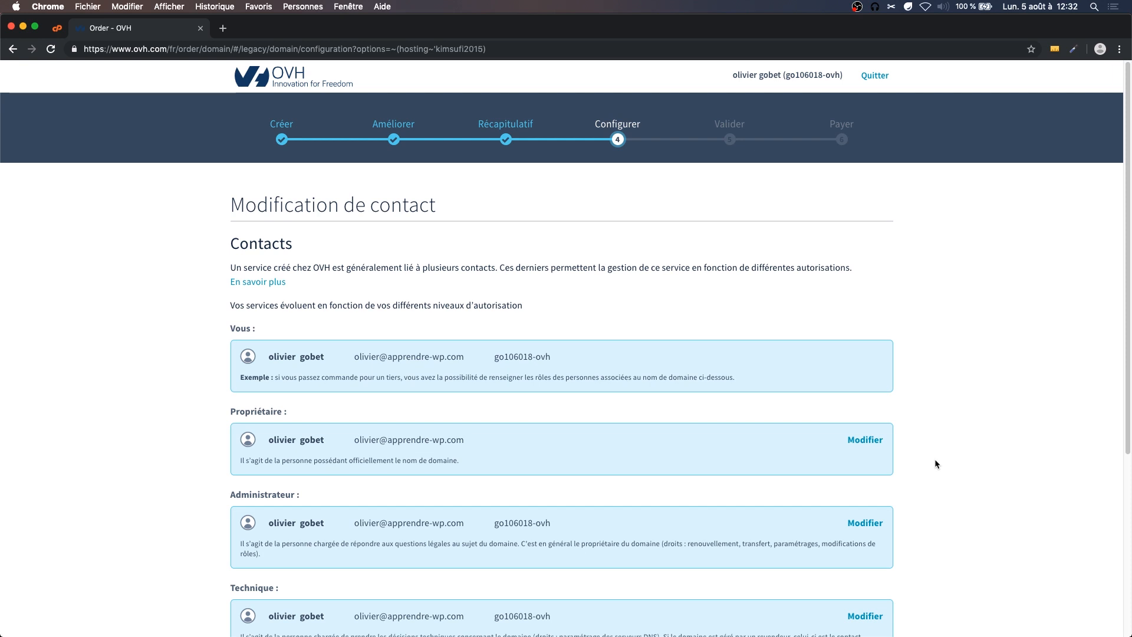
pyautogui.scroll(-3, 936, 461)
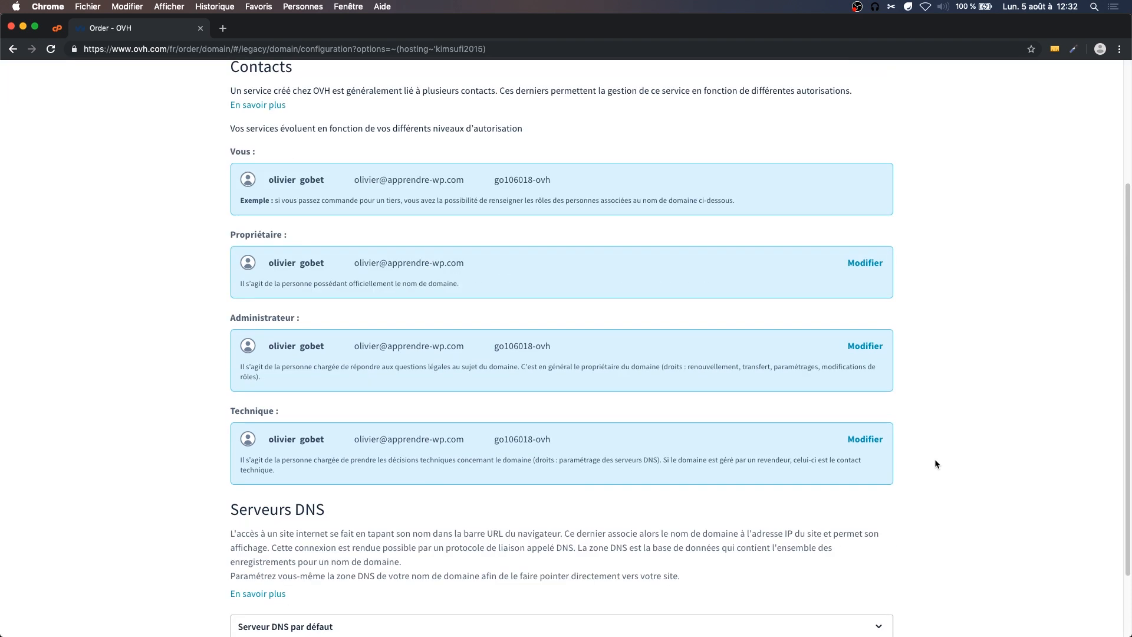
pyautogui.scroll(-3, 935, 459)
pyautogui.click(849, 597)
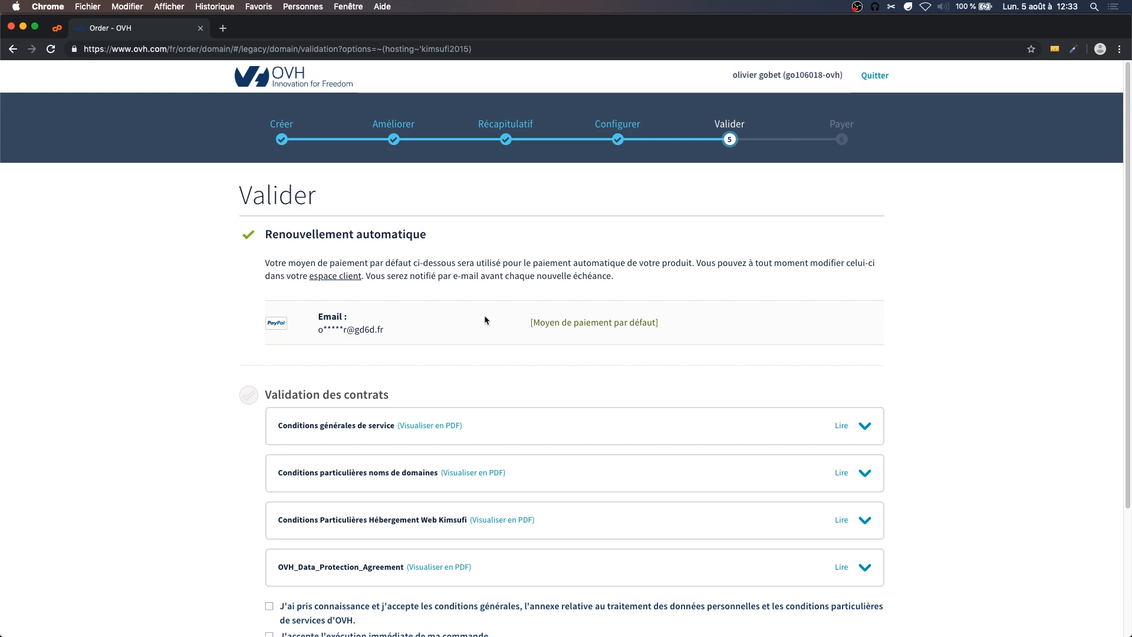
# Accept the OVH contracts and the immediate execution of the order, continue to the payment page, and review the order form.
pyautogui.scroll(-3, 437, 316)
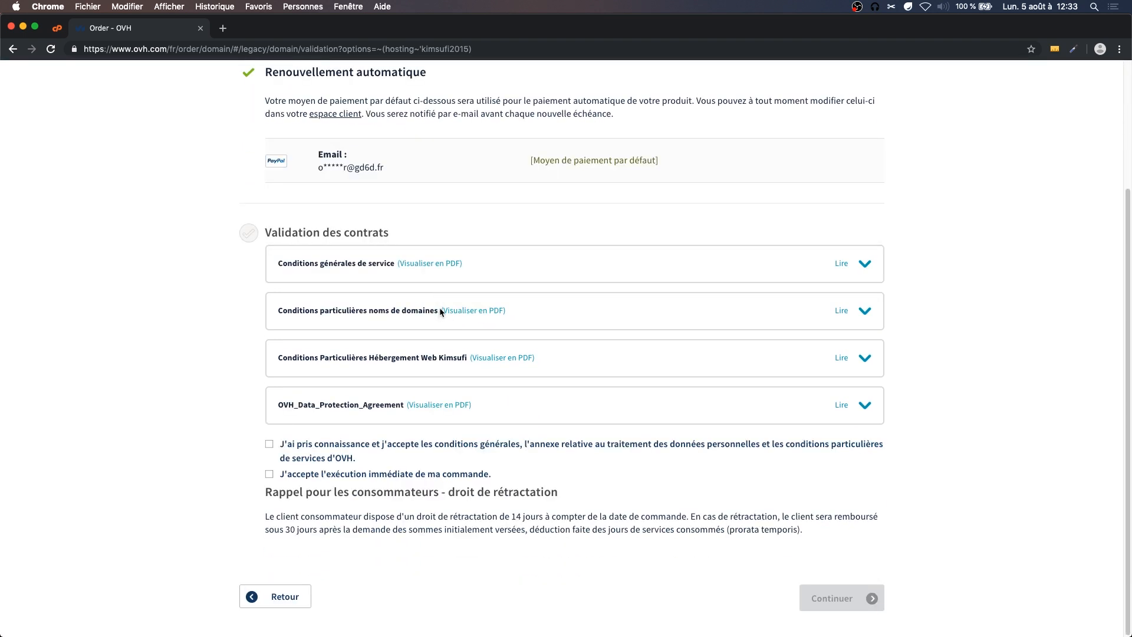
pyautogui.click(272, 445)
pyautogui.click(270, 474)
pyautogui.click(847, 592)
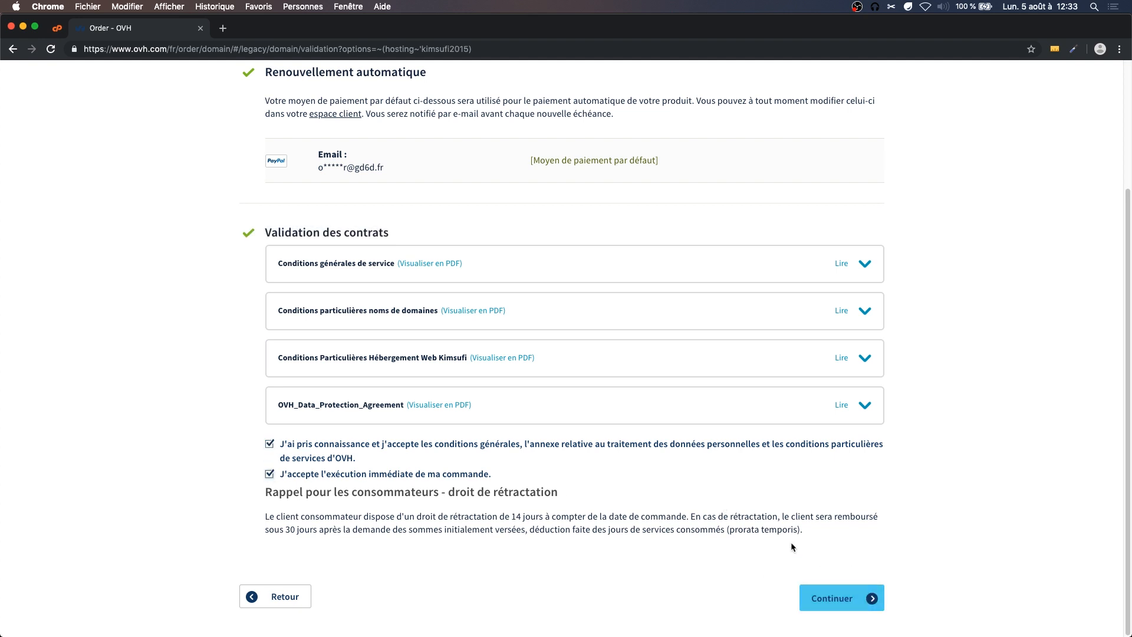
pyautogui.click(826, 591)
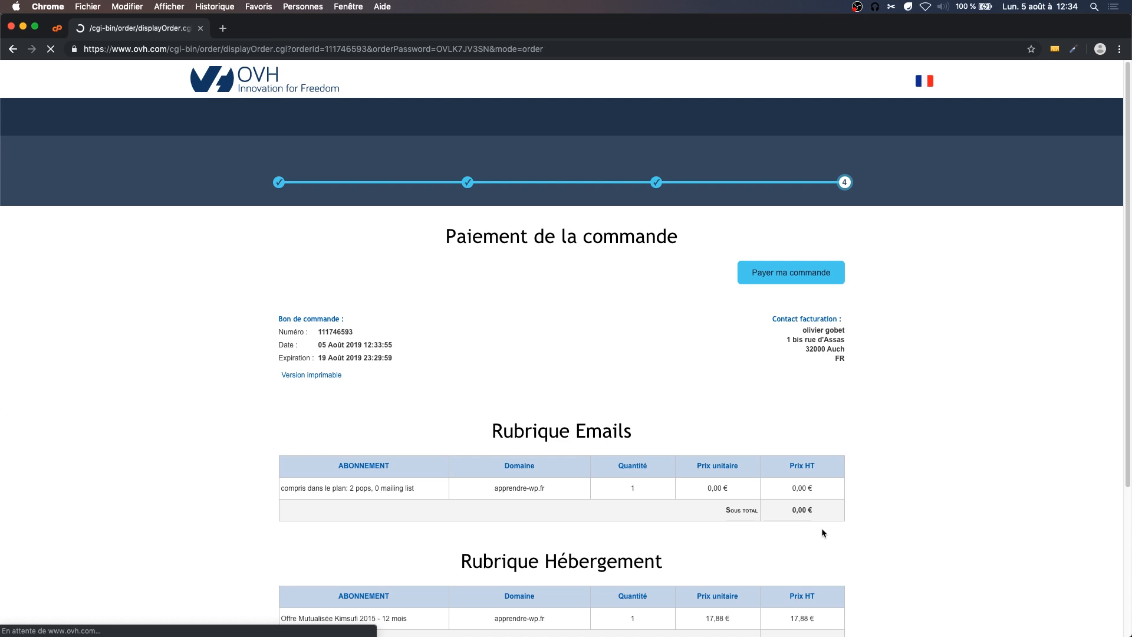
pyautogui.scroll(-10, 822, 529)
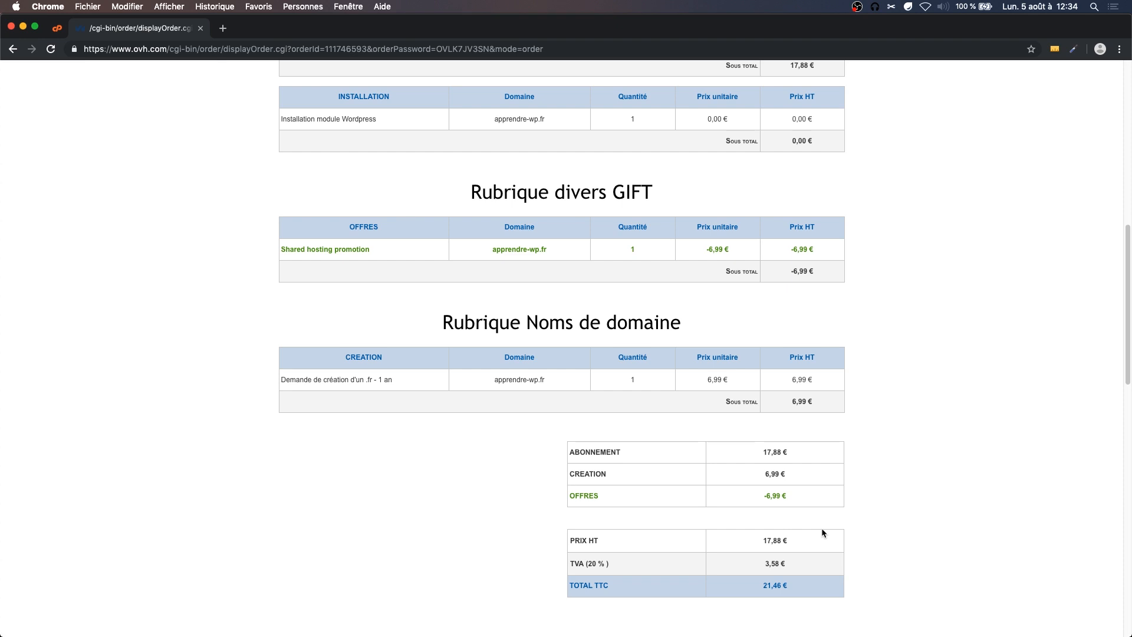
pyautogui.scroll(10, 880, 359)
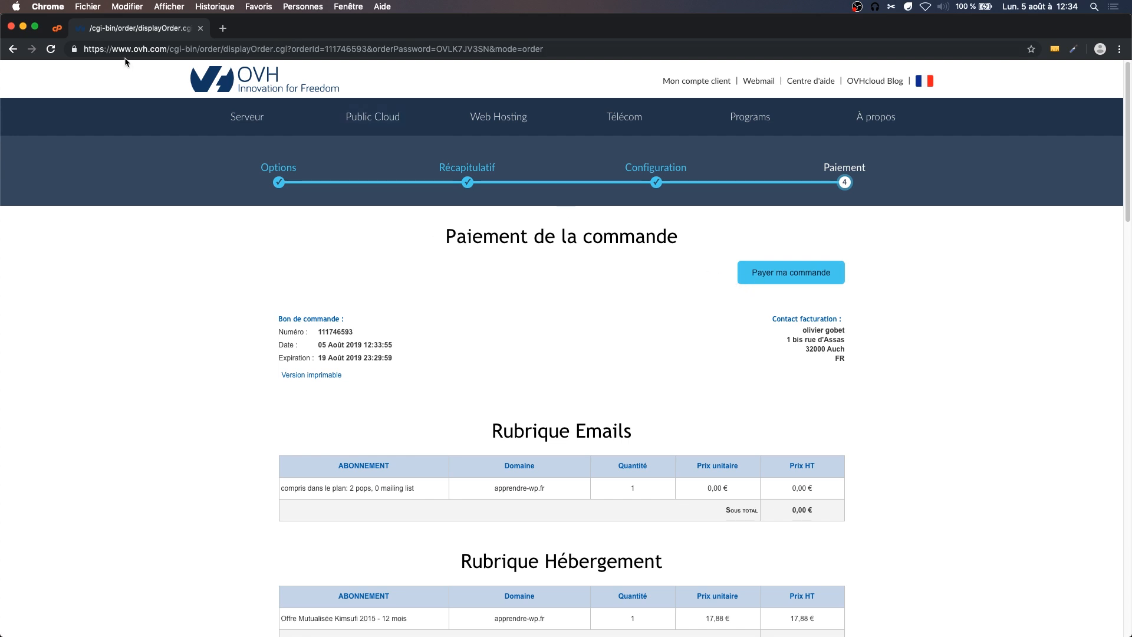
# Switch to the Roundcube webmail and open the OVH email about the successful WordPress installation on apprendre-wp.org.
pyautogui.click(57, 29)
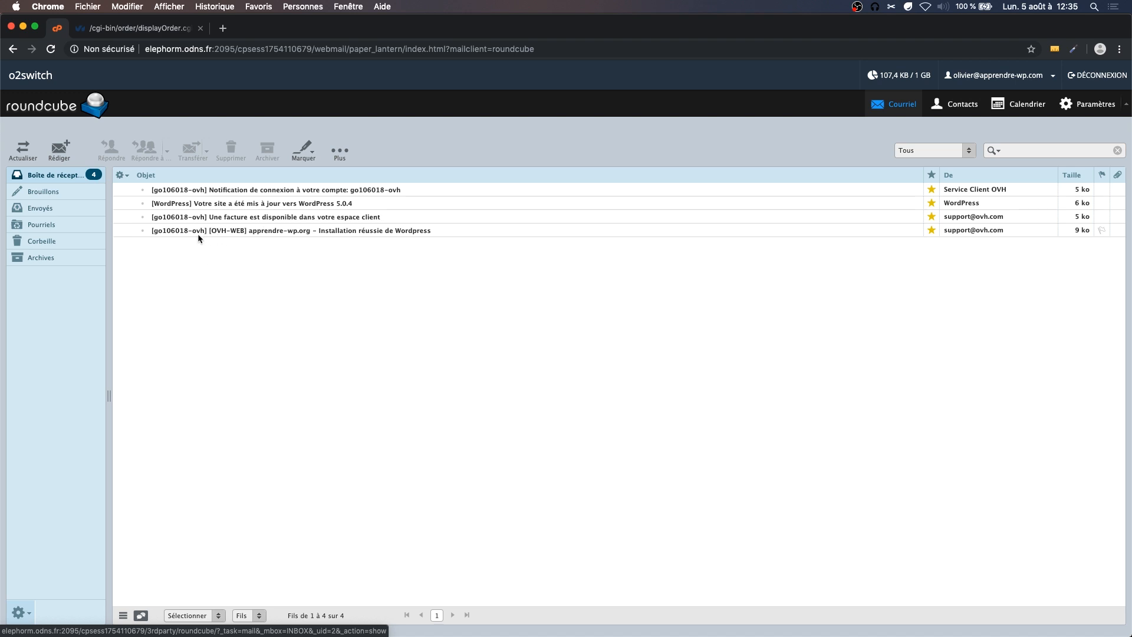
pyautogui.click(288, 233)
pyautogui.doubleClick(331, 231)
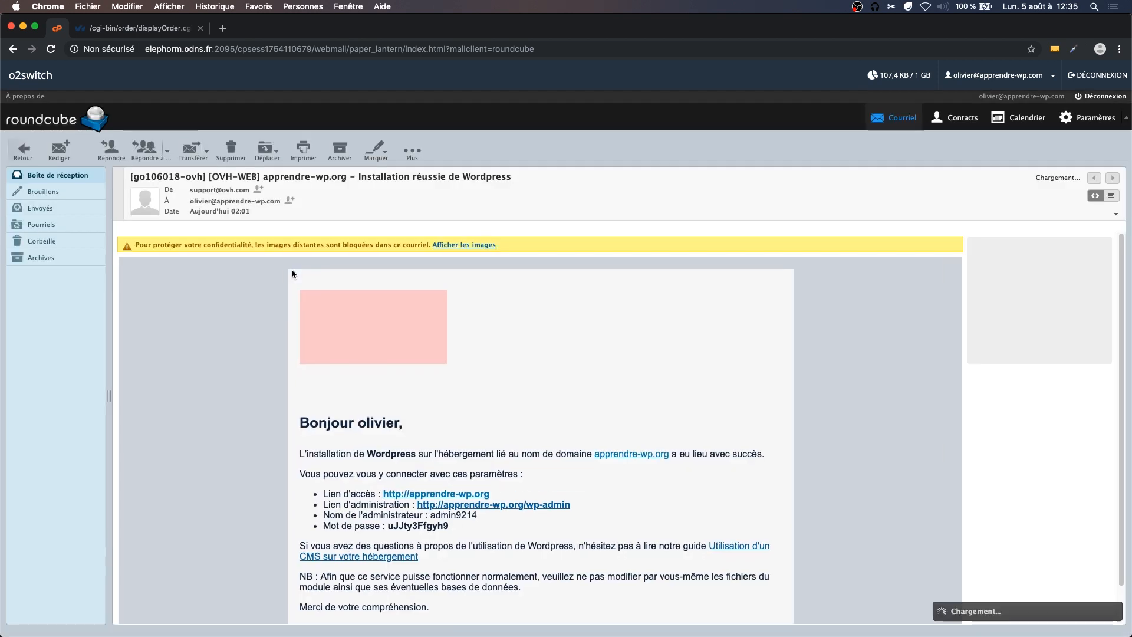
pyautogui.scroll(-1, 527, 364)
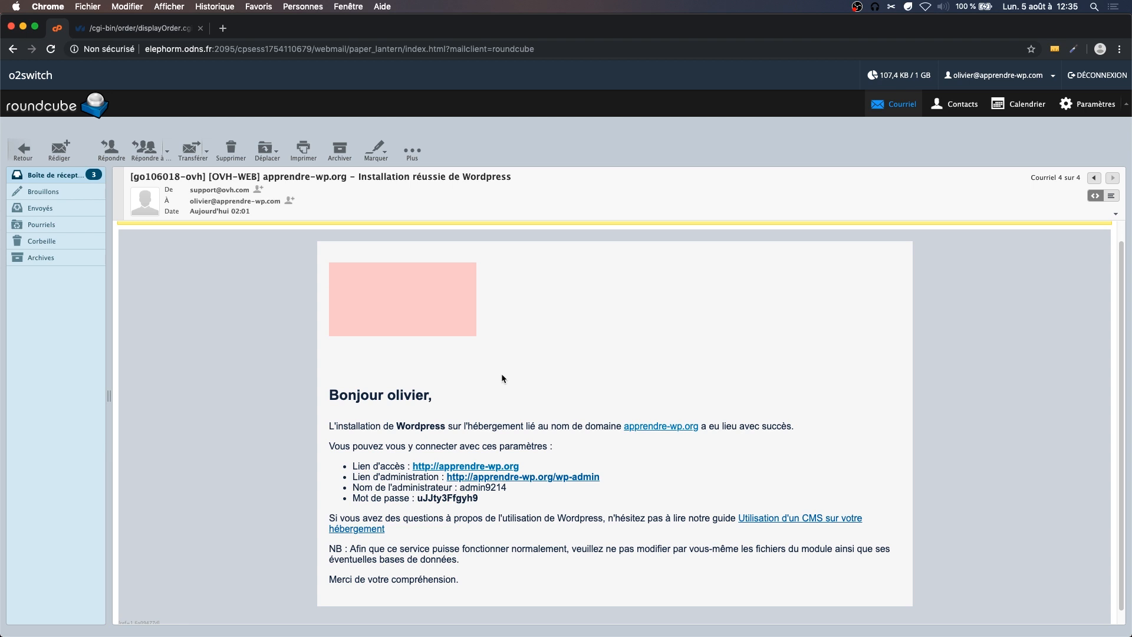
pyautogui.scroll(-1, 509, 439)
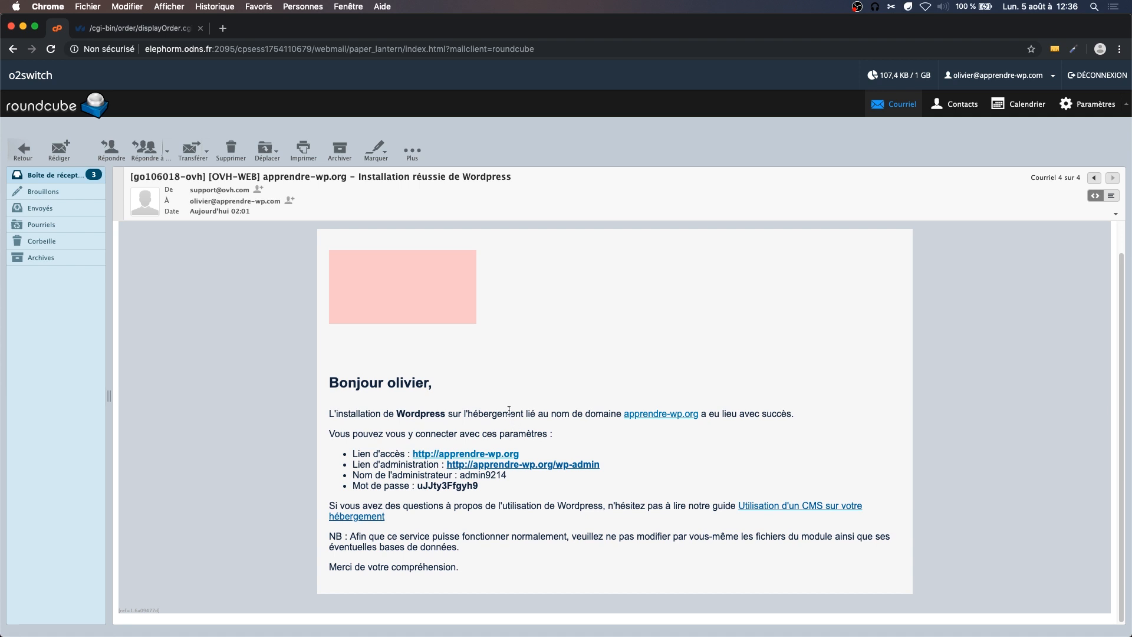
# View the apprendre-wp.org site through the access link in the email, and return to the message.
pyautogui.click(446, 457)
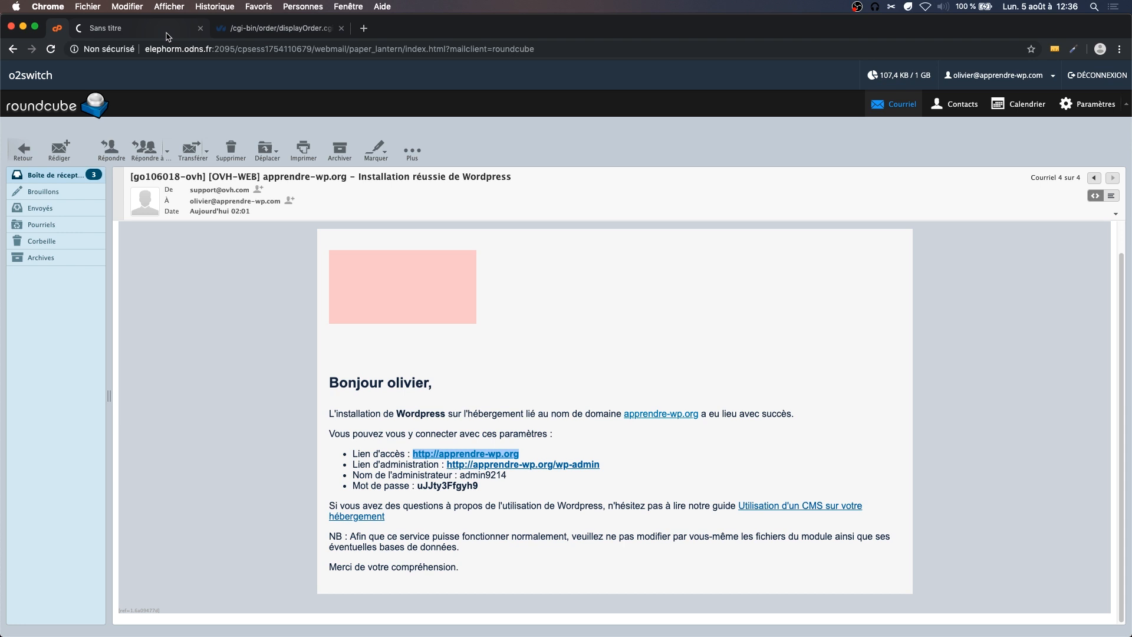
pyautogui.click(168, 34)
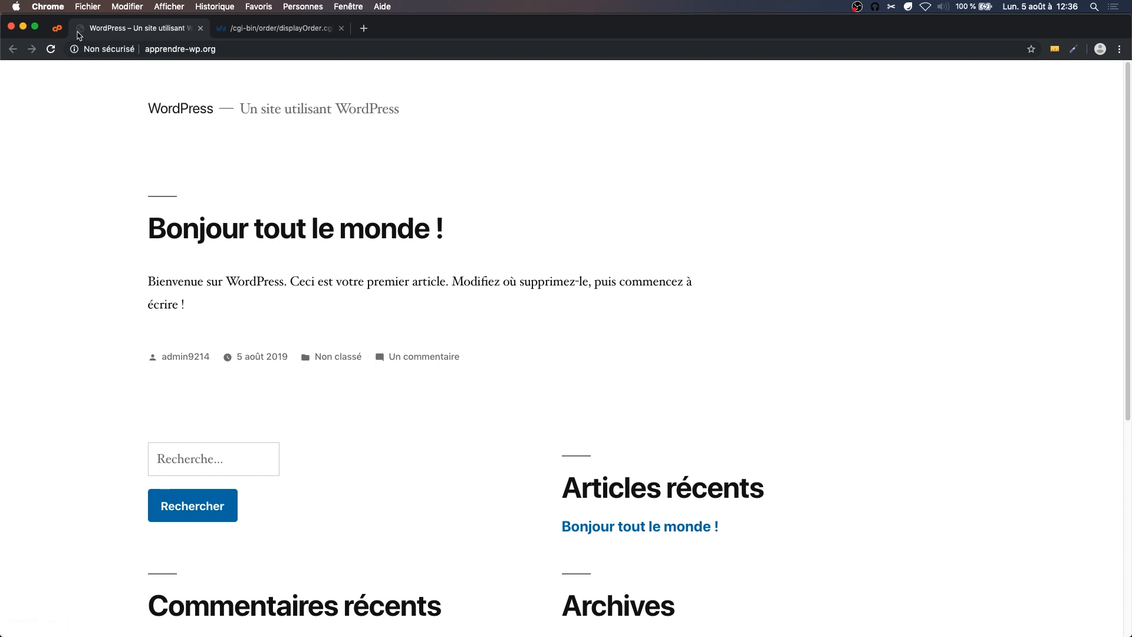
pyautogui.click(59, 30)
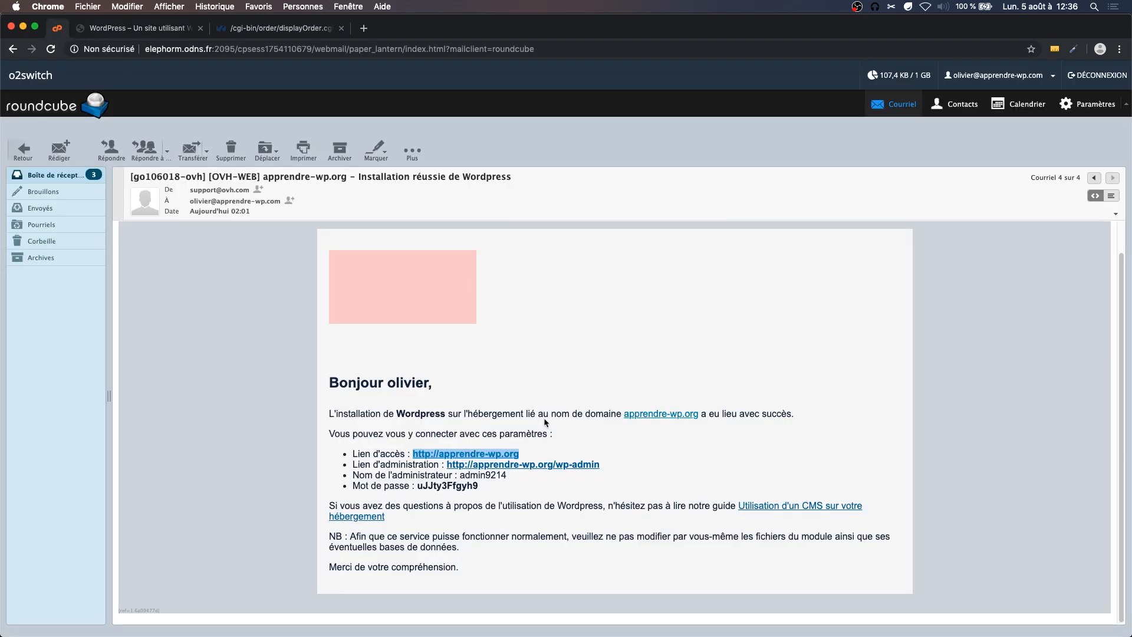
# Open the WordPress login page through the email's administration link, and return to the message for the administrator credentials.
pyautogui.click(512, 466)
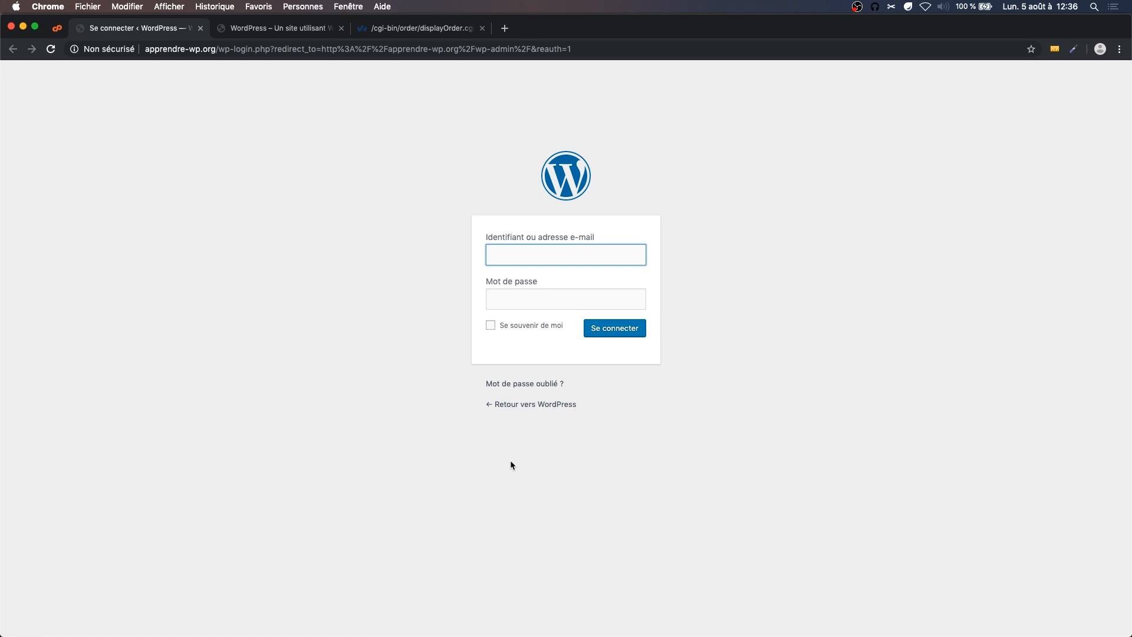
pyautogui.click(57, 28)
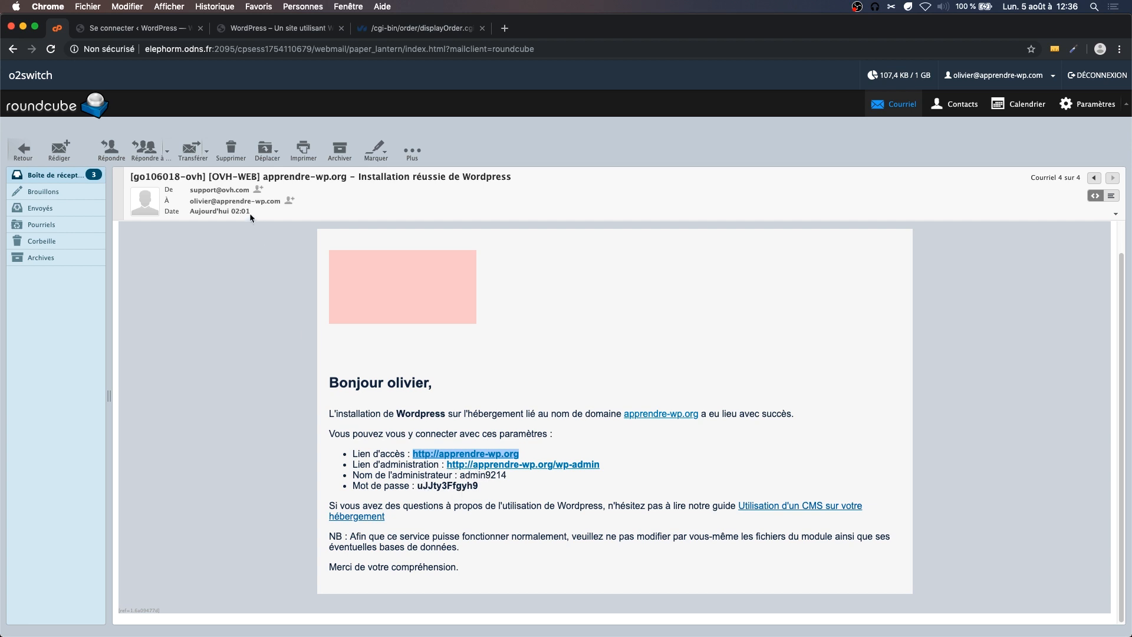
pyautogui.click(148, 36)
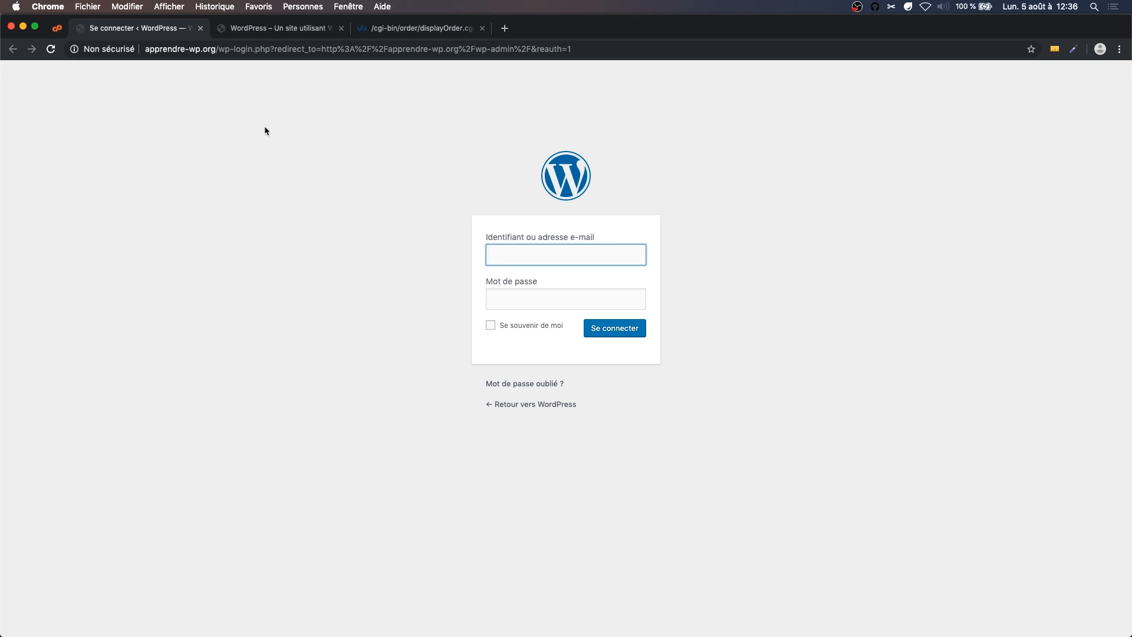
pyautogui.click(57, 28)
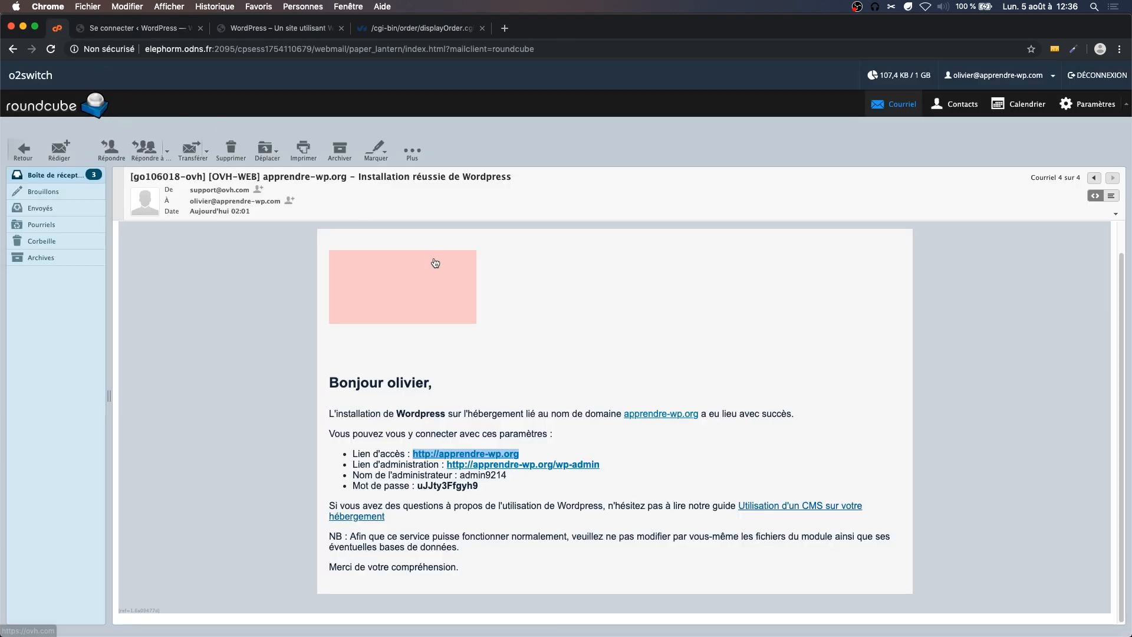